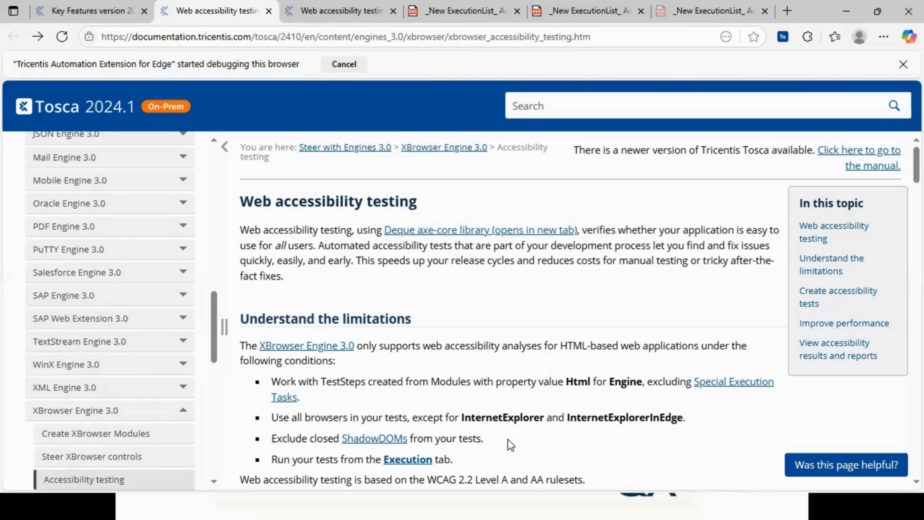
- Read the web accessibility testing documentation on limitations and types of accessibility tests
scroll(508, 439, "down", 1)
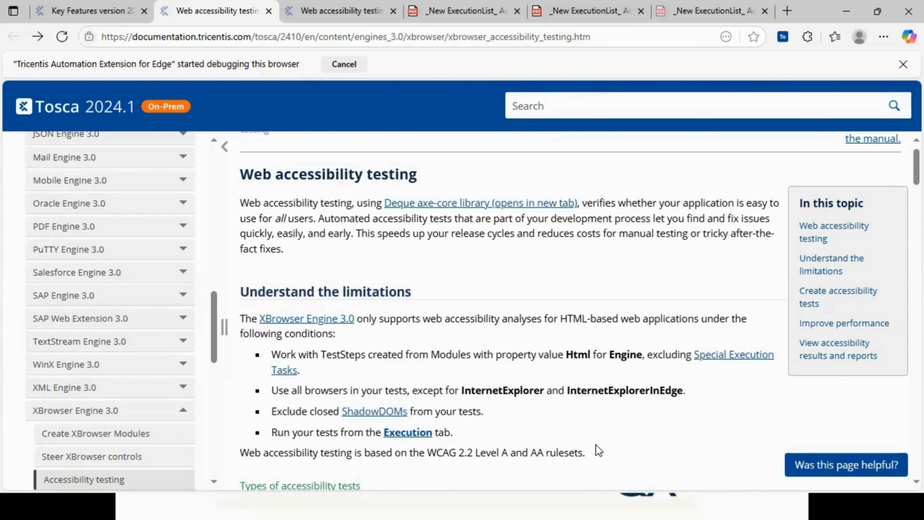
scroll(598, 451, "down", 5)
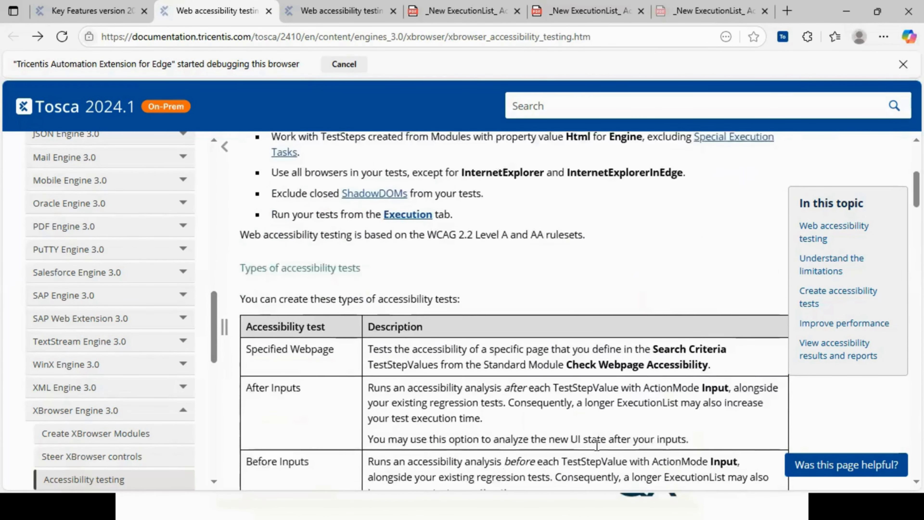
scroll(596, 445, "down", 2)
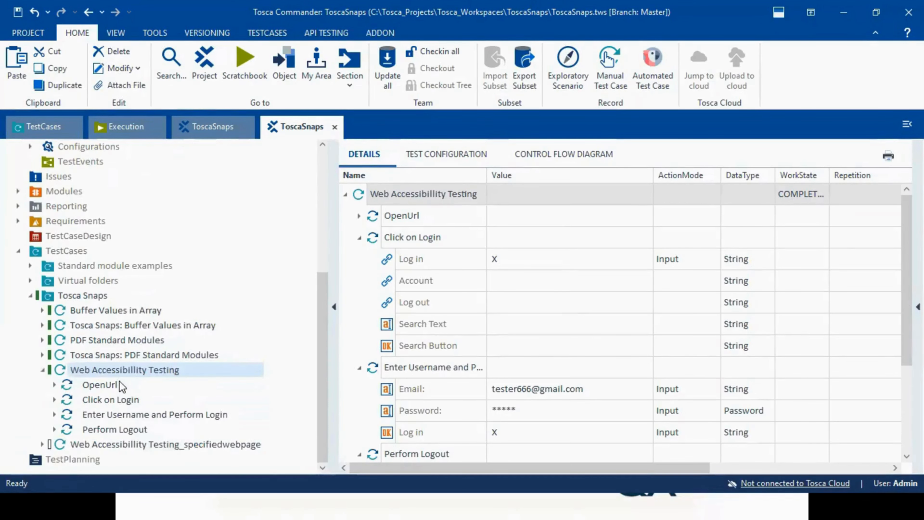
- In Tosca Commander, review the four test steps and the test configuration of the Web Accessibillity Testing test case
left_click(102, 386)
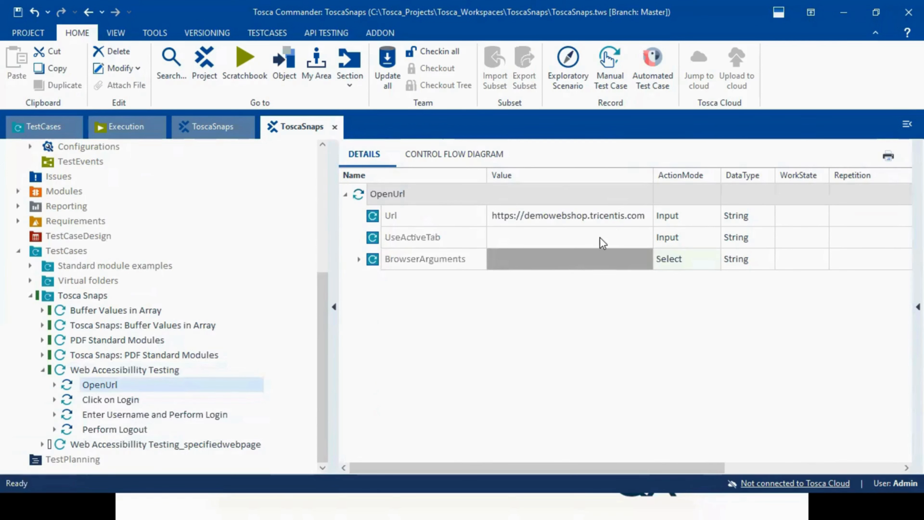
left_click(123, 400)
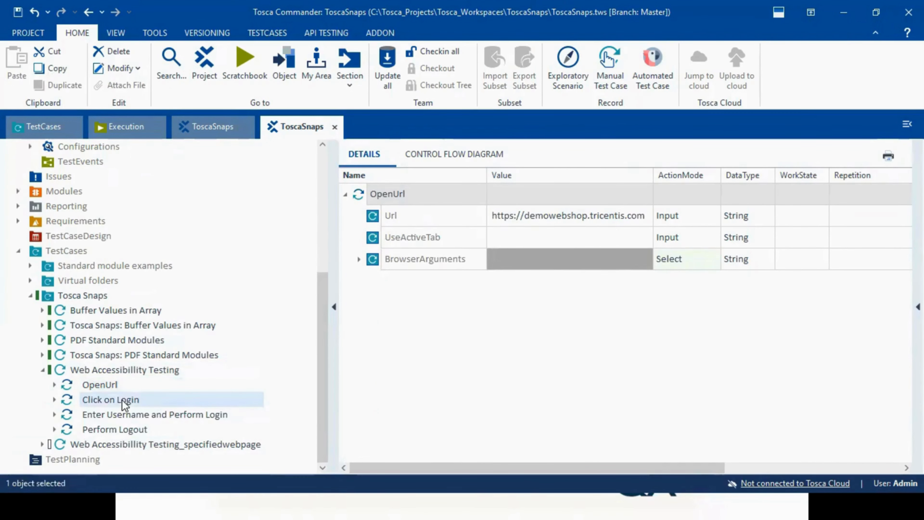
left_click(129, 416)
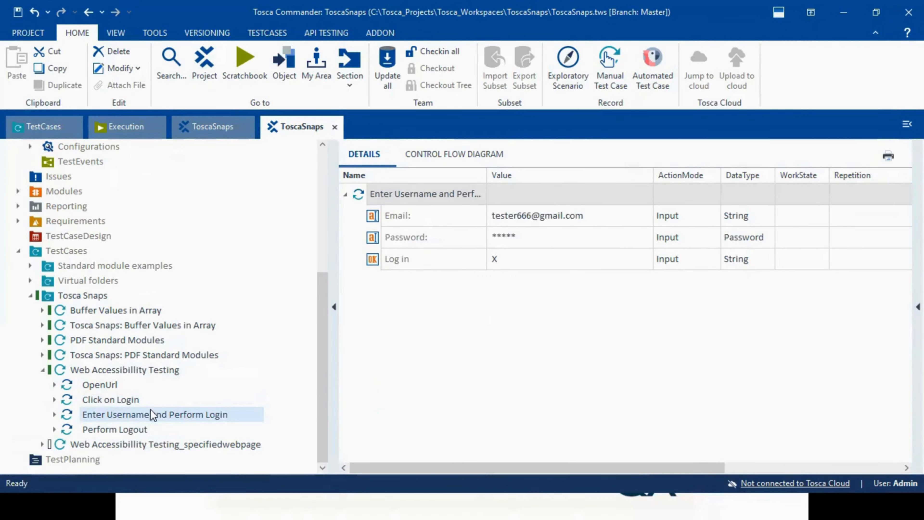
left_click(116, 430)
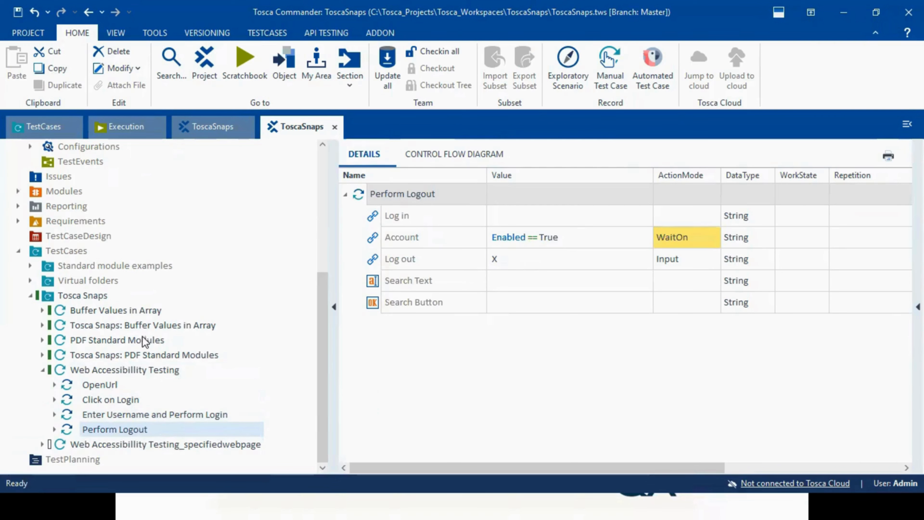
left_click(120, 372)
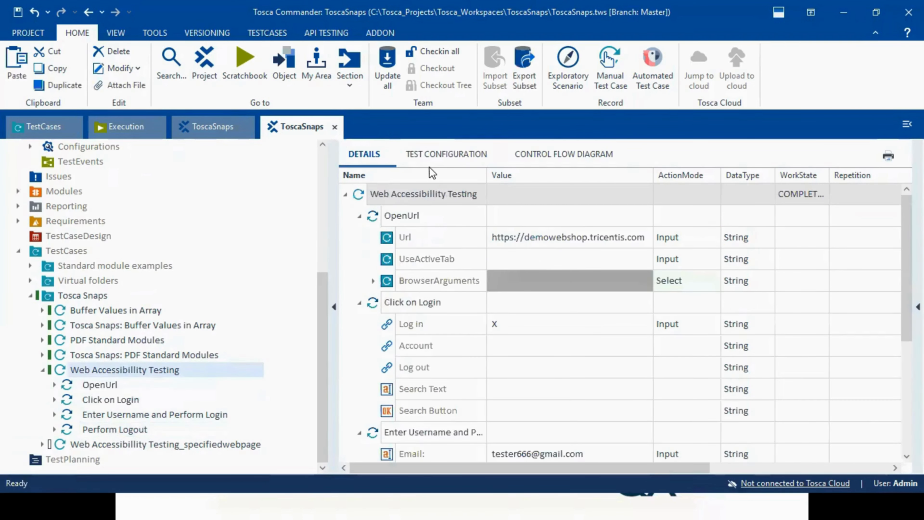
left_click(442, 160)
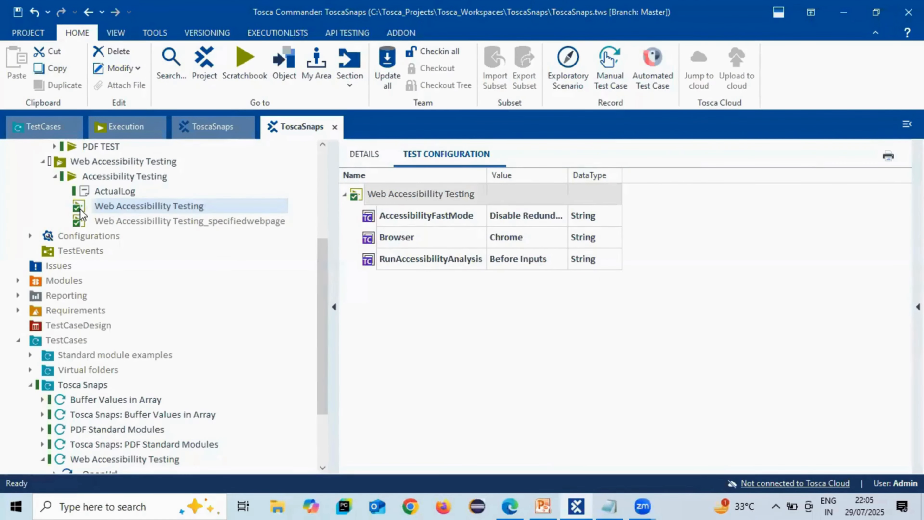
- Run the Web Accessibillity Testing entry of the Accessibility Testing execution list
right_click(81, 211)
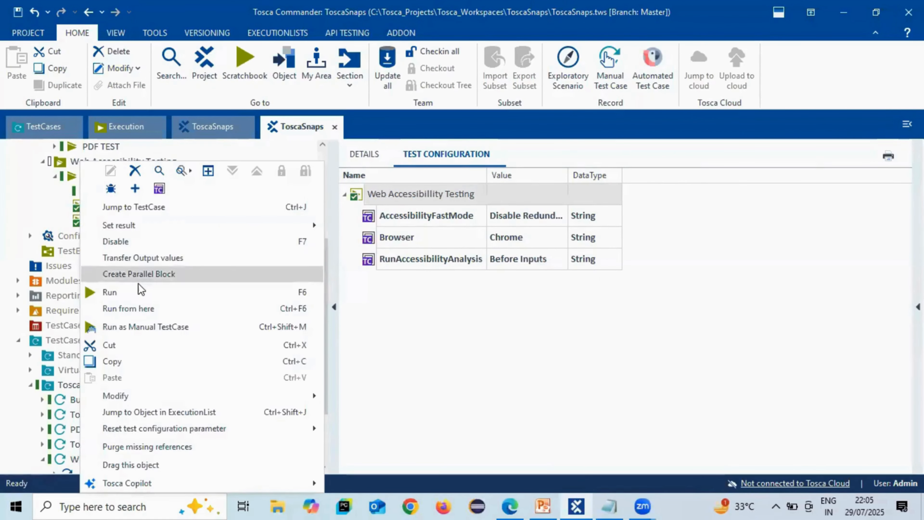
left_click(120, 291)
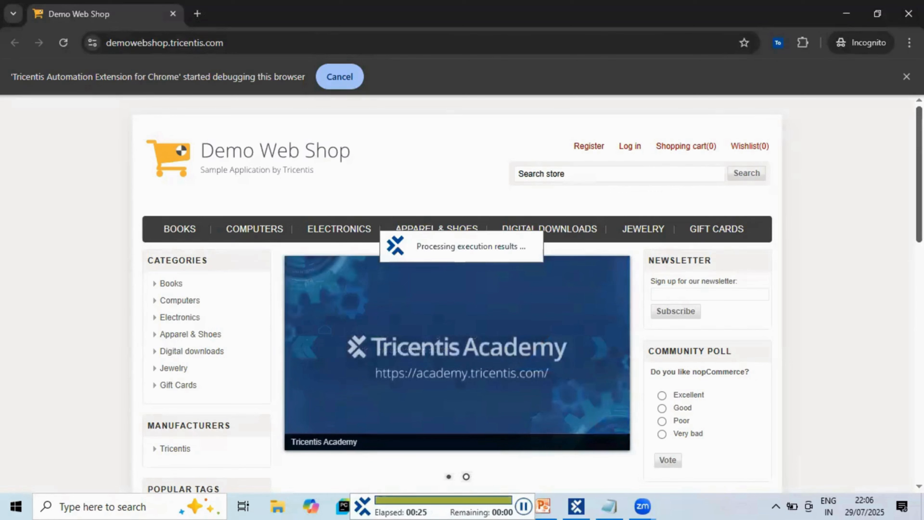
left_click(173, 13)
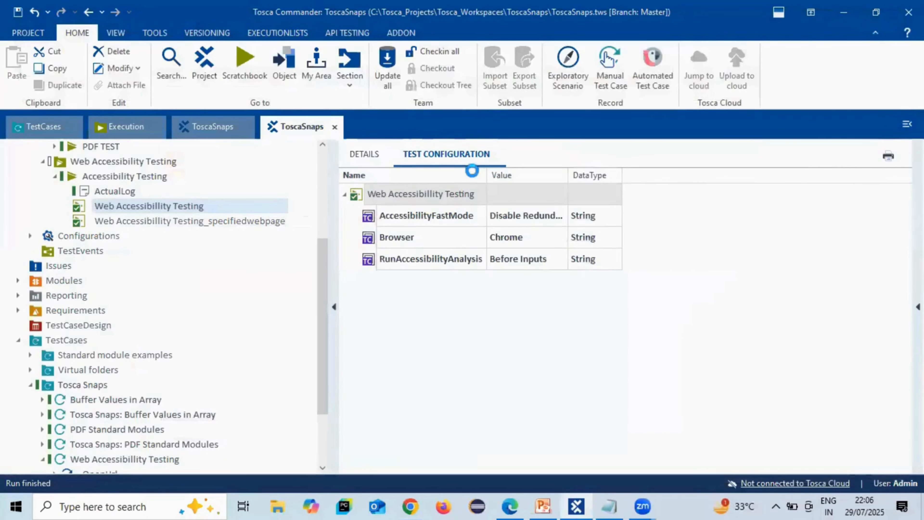
- Examine the accessibility issues by severity for the latest Web Accessibillity Testing run in its execution details
left_click(363, 157)
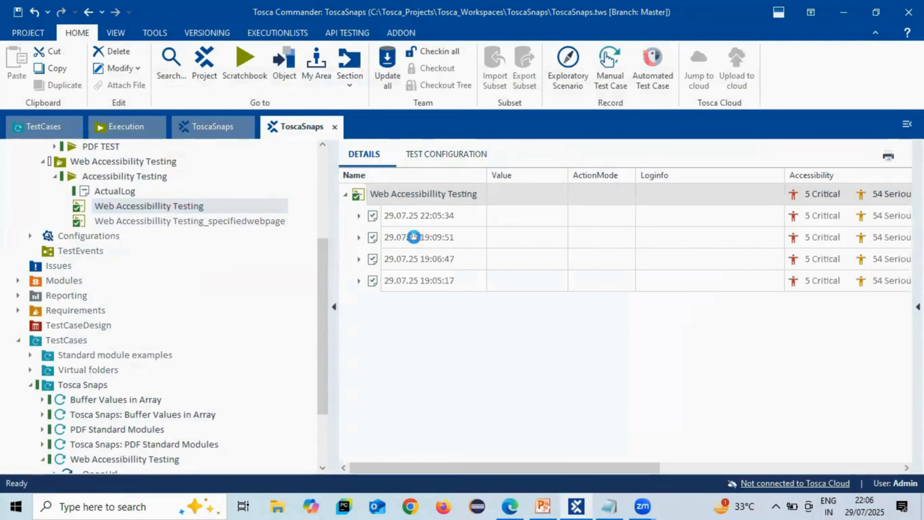
left_click(419, 215)
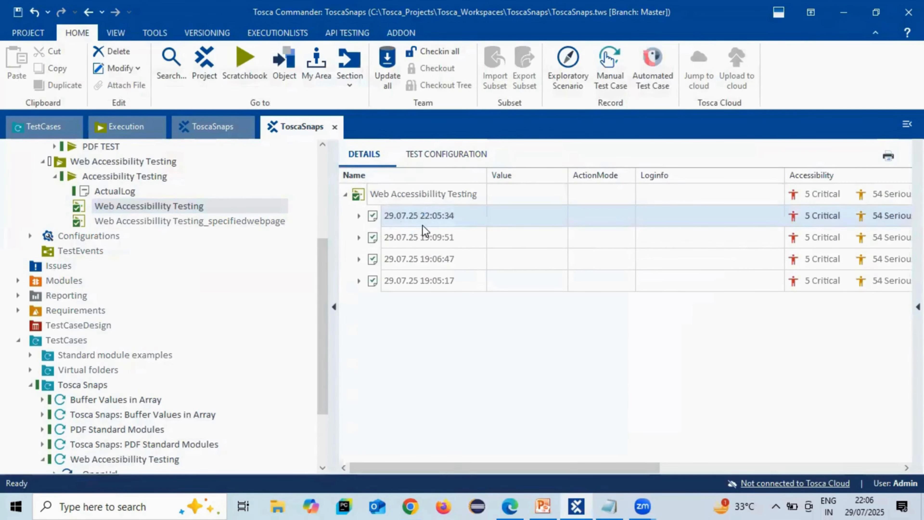
left_click_drag(448, 467, 553, 475)
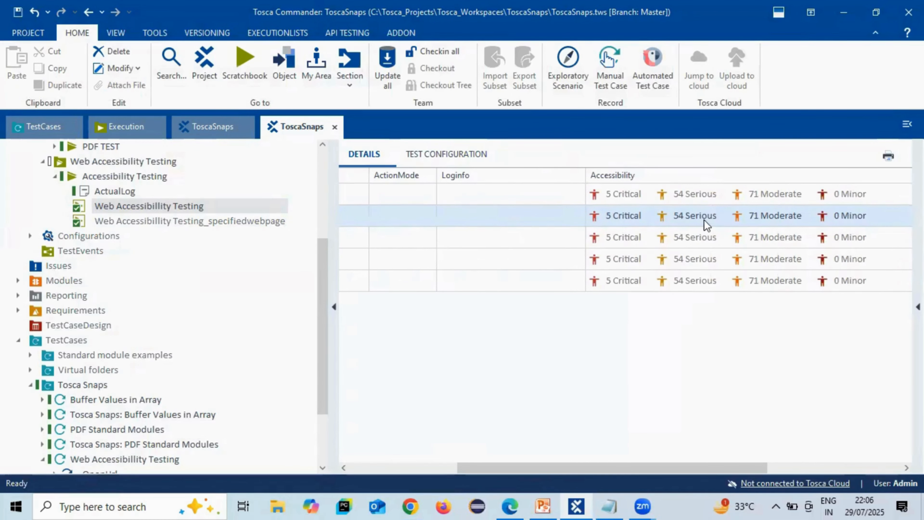
left_click(762, 223)
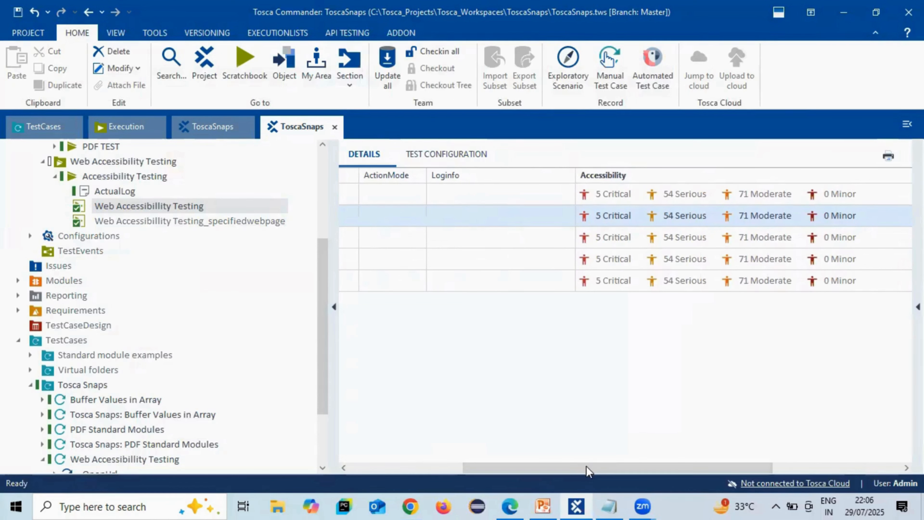
left_click_drag(588, 469, 408, 472)
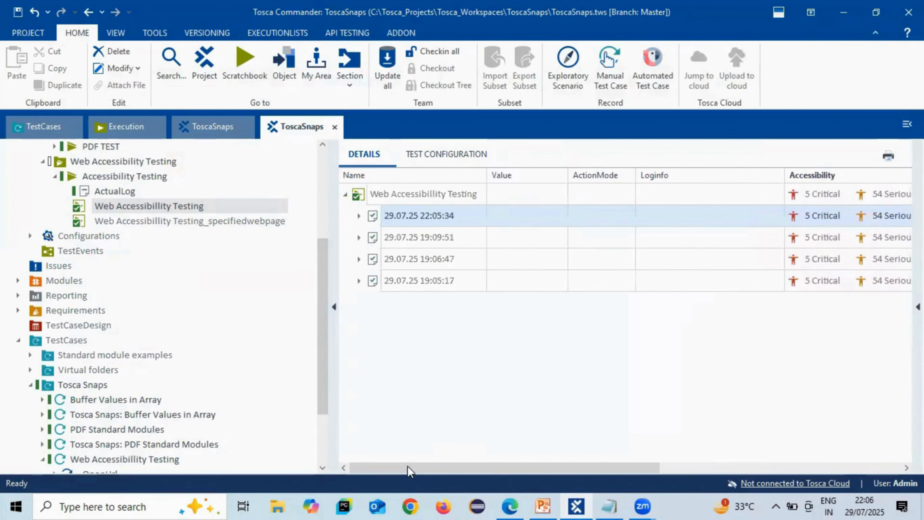
- Export an accessibility report for the Accessibility Testing execution list in PDF format, including all rules of the custom ruleset
left_click(80, 177)
right_click(79, 176)
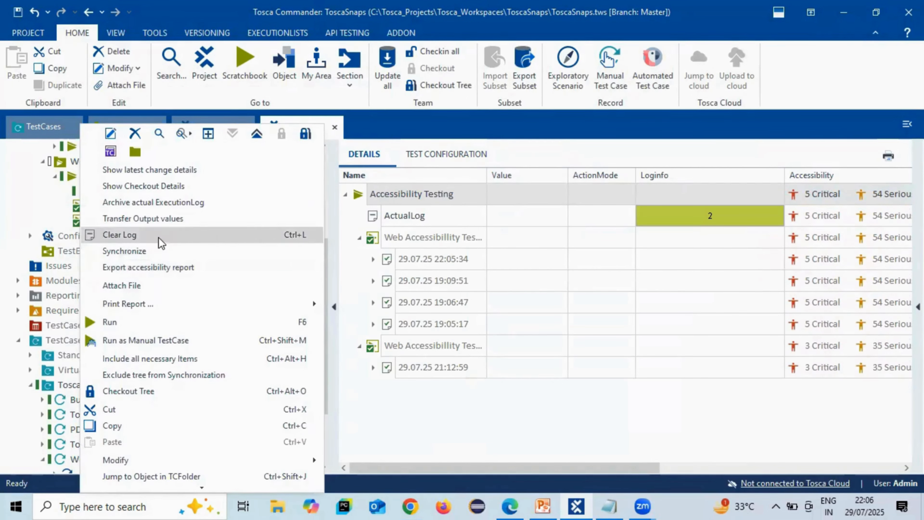
left_click(184, 268)
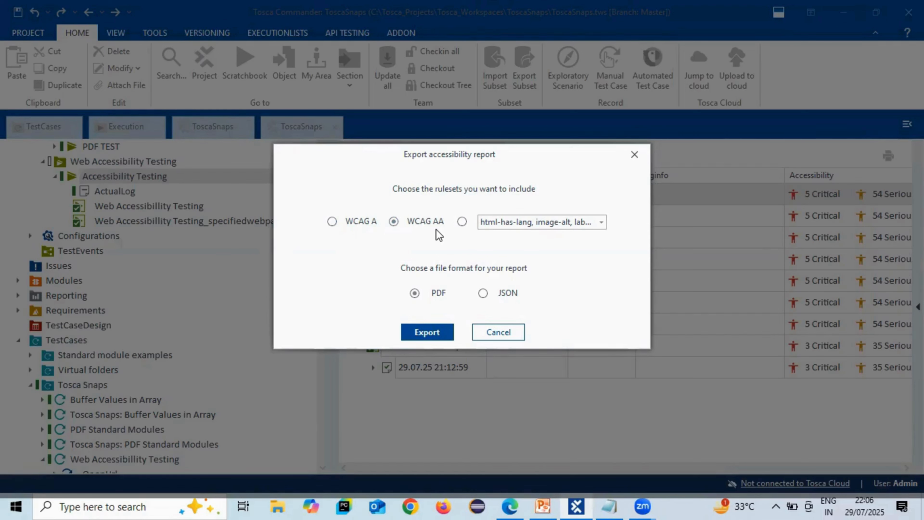
left_click(489, 222)
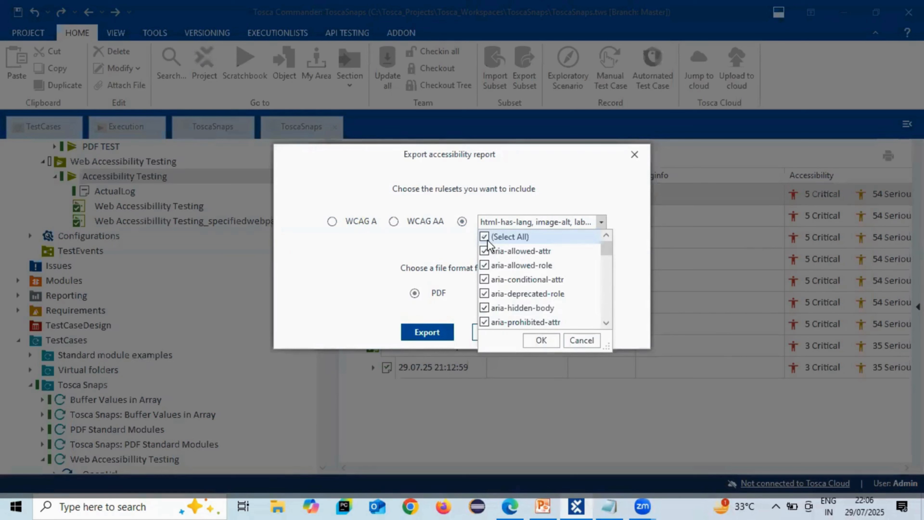
left_click(587, 205)
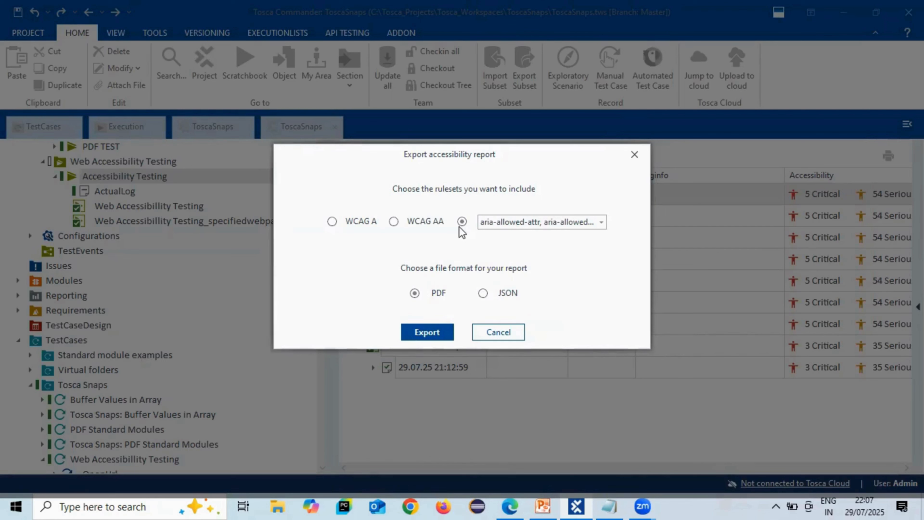
left_click(425, 329)
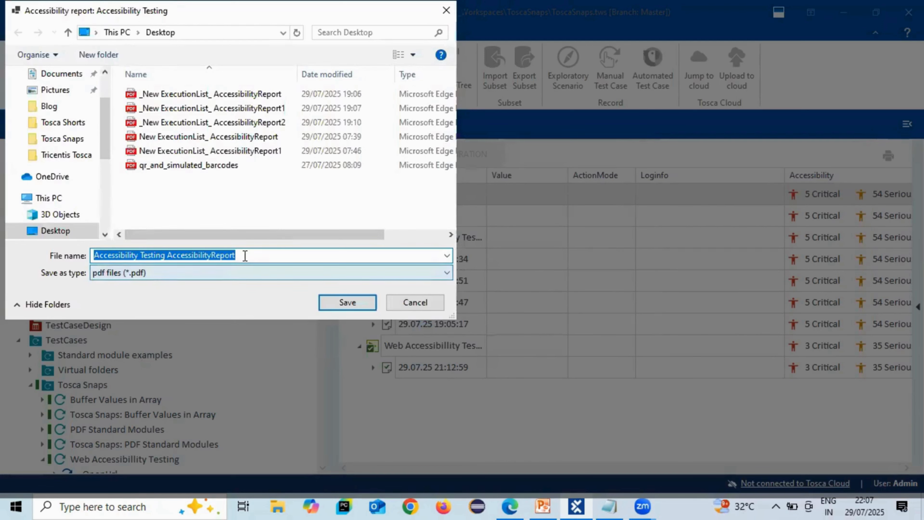
- Save the exported accessibility report to the Desktop as a PDF named TestReport
type("Te")
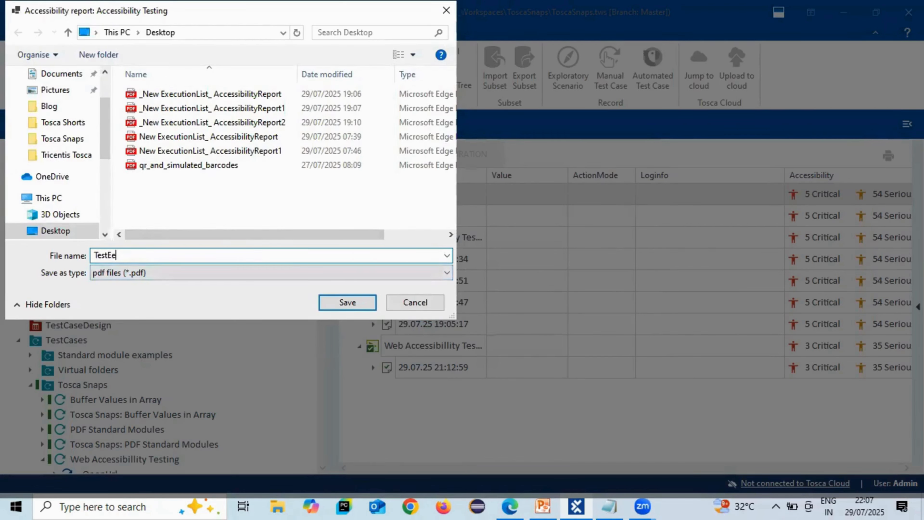
type("stReport")
left_click(336, 301)
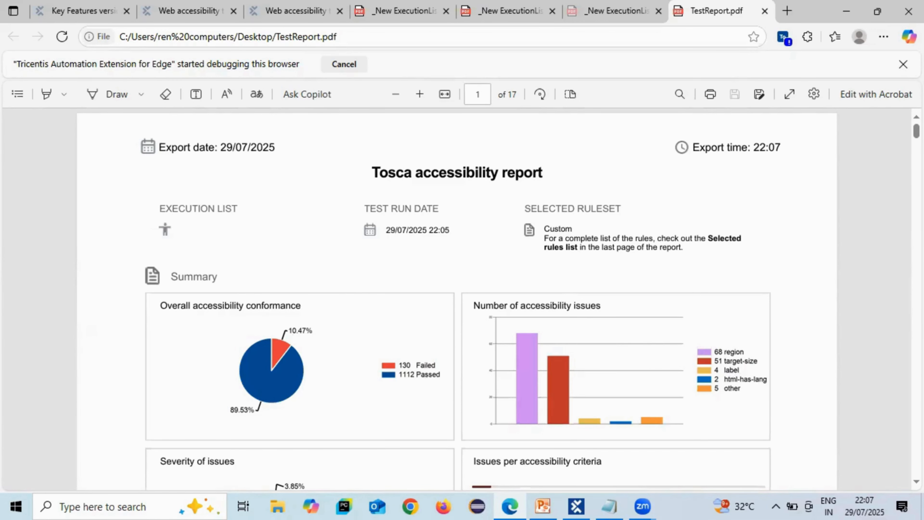
- Examine the summary charts and the table of control issues in TestReport.pdf
scroll(539, 161, "down", 5)
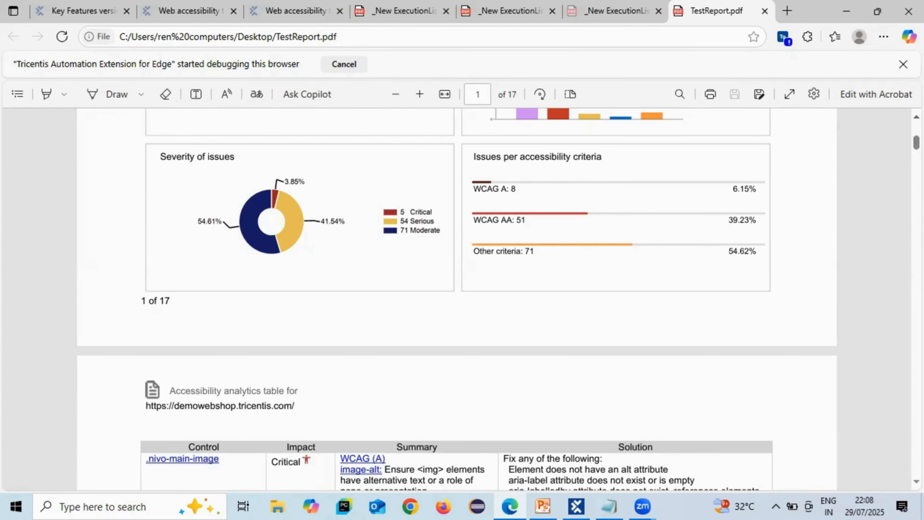
scroll(457, 299, "up", 5)
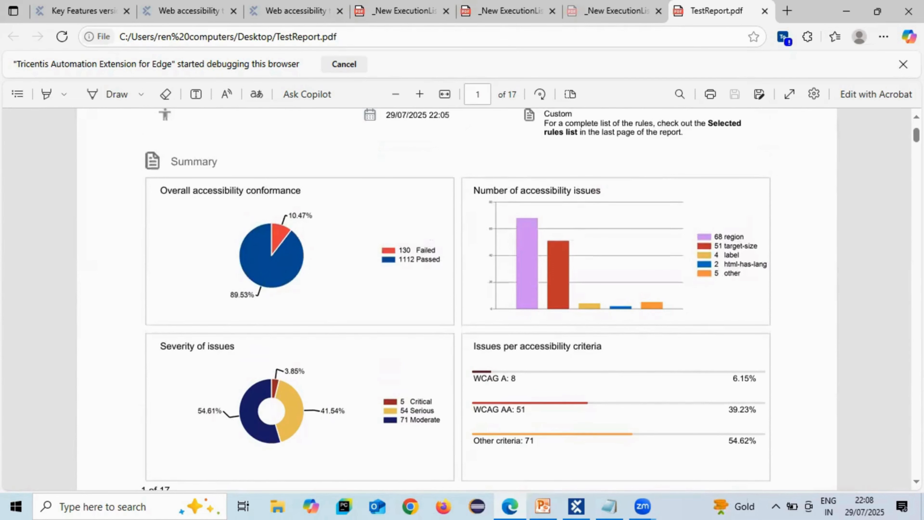
scroll(457, 298, "down", 10)
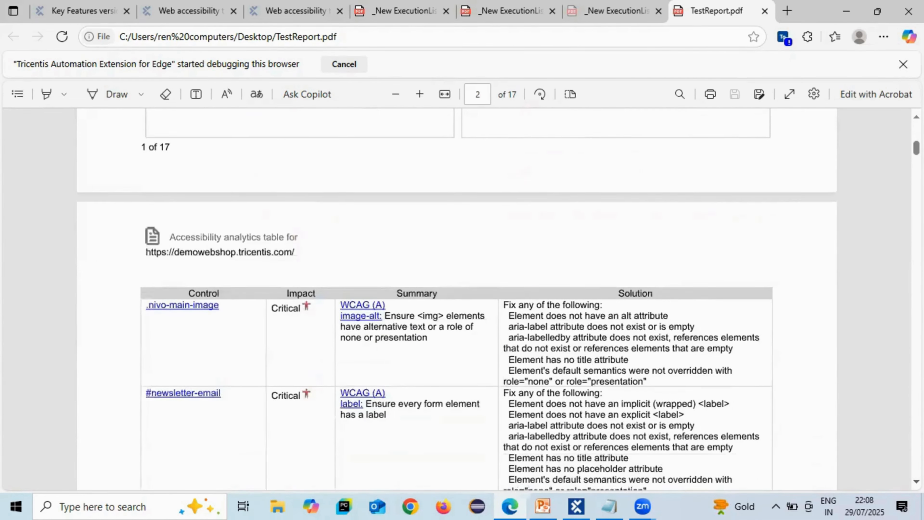
scroll(457, 300, "down", 4)
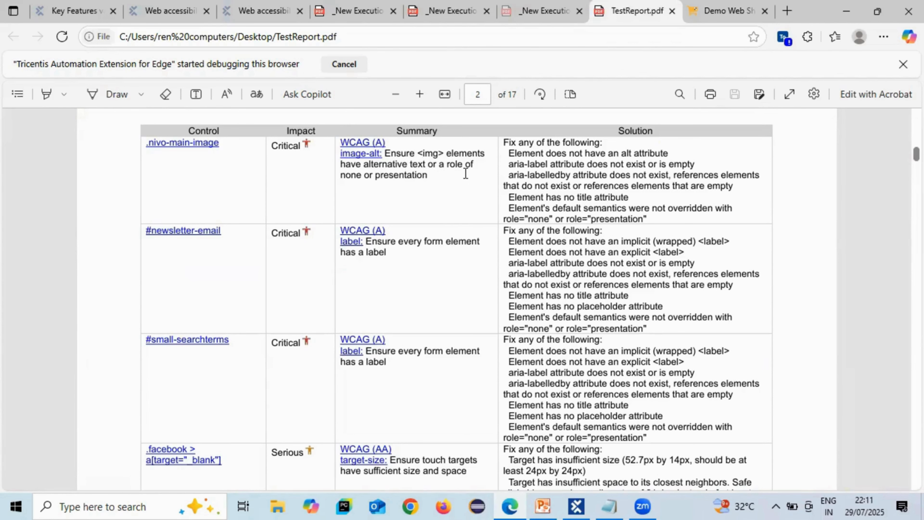
- Open the developer tools on the Demo Web Shop page and search its elements for nivo-main-image
left_click(724, 10)
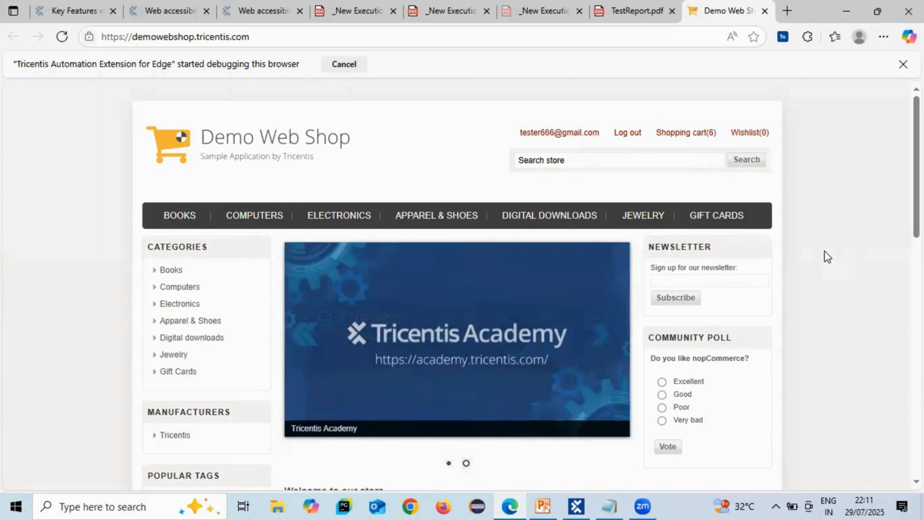
key("F12")
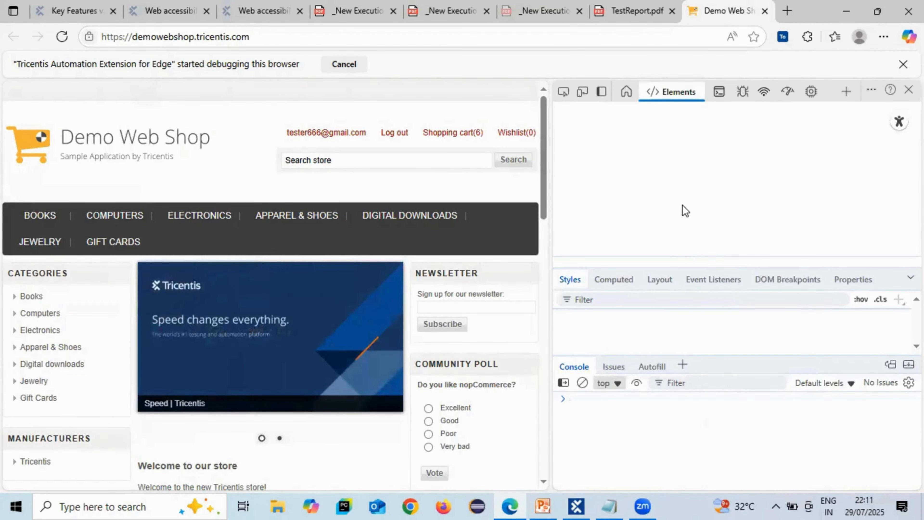
key("ctrl+f")
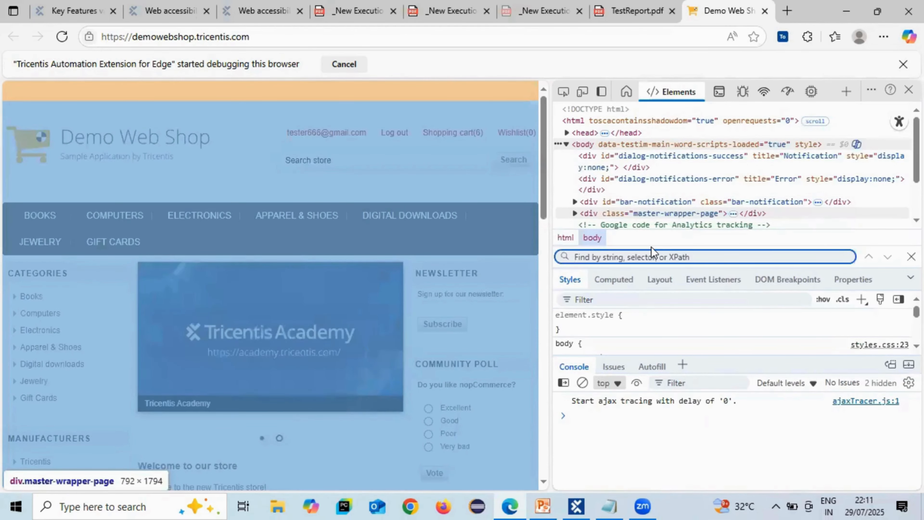
type("nivo")
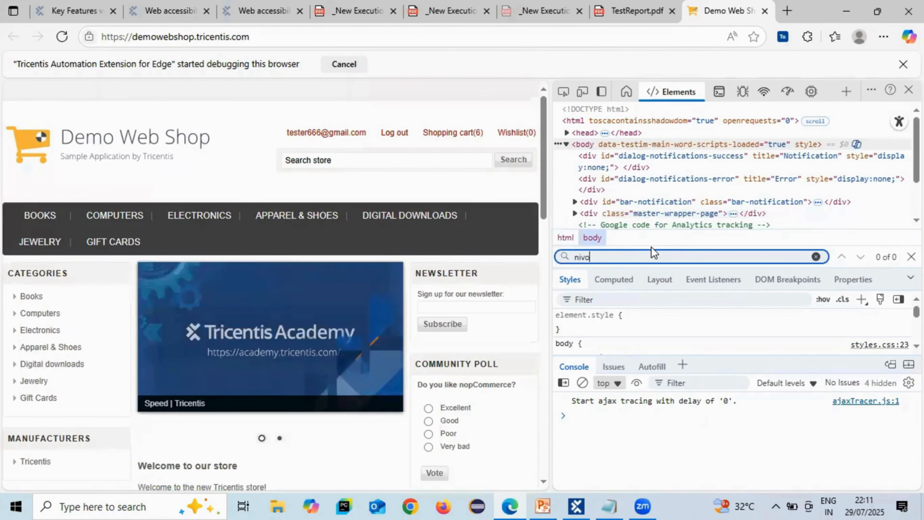
type("-main")
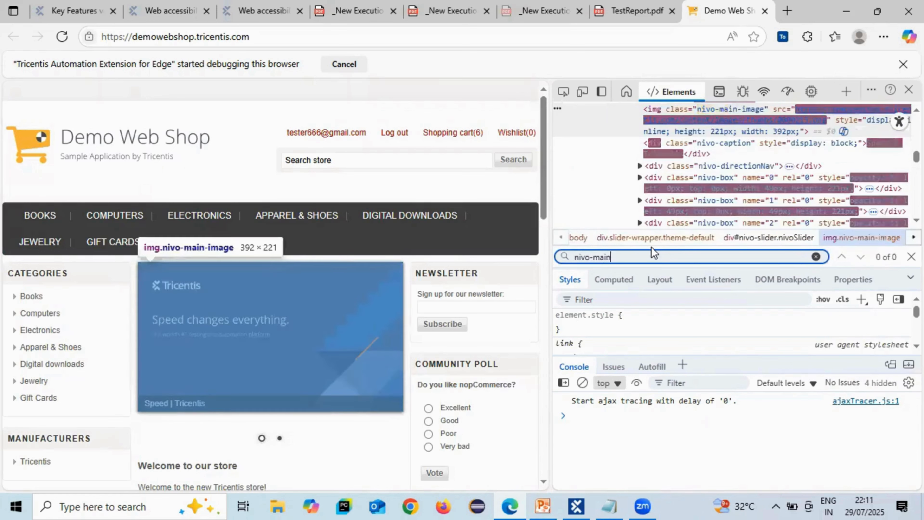
type("image")
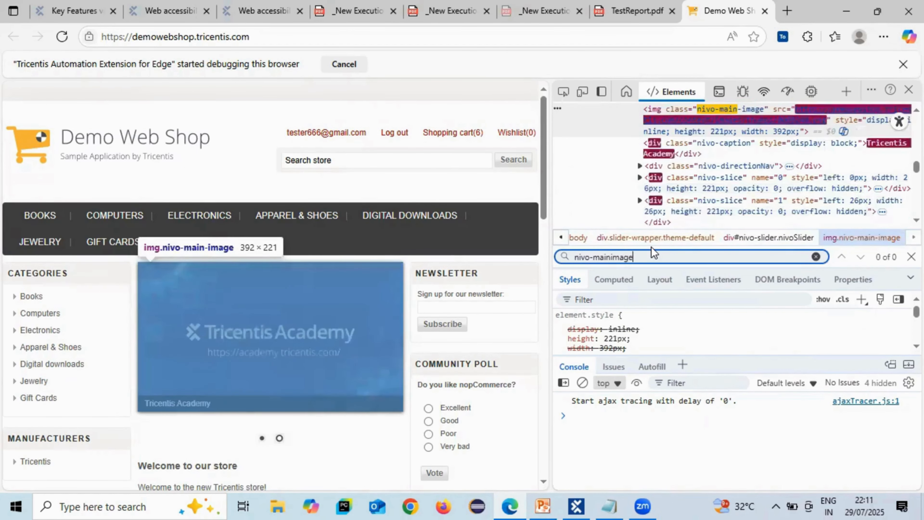
key("BackSpace")
key("BackSpace")
key("BackSpace")
key("BackSpace")
key("BackSpace")
type("-")
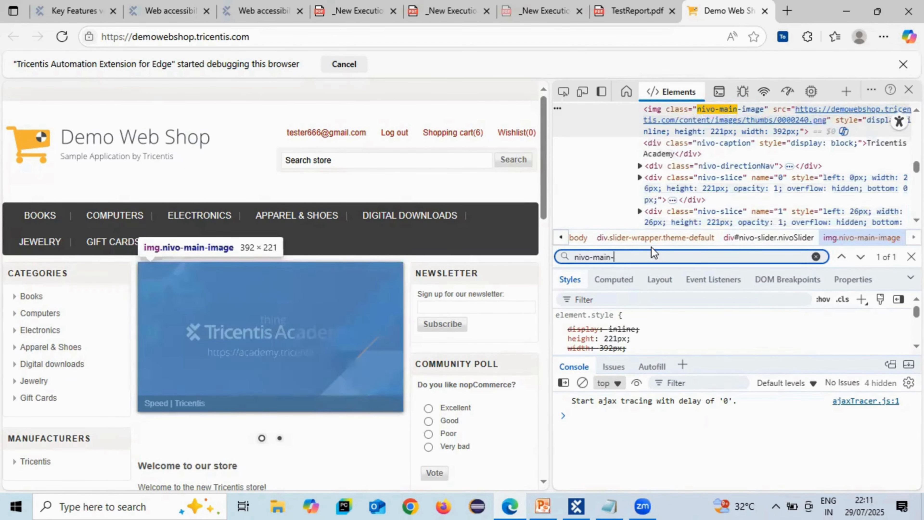
type("image")
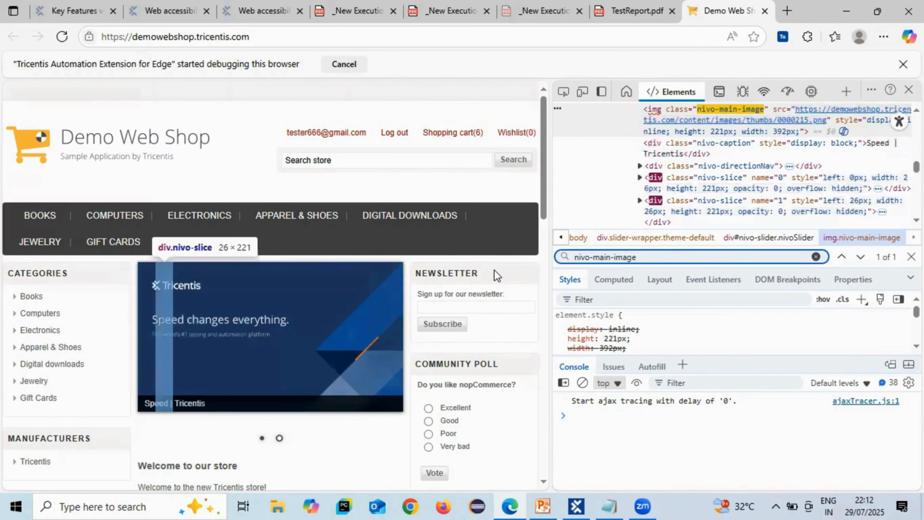
- Return to TestReport.pdf and check the .nivo-main-image entry in the issues table
key("alt+Tab")
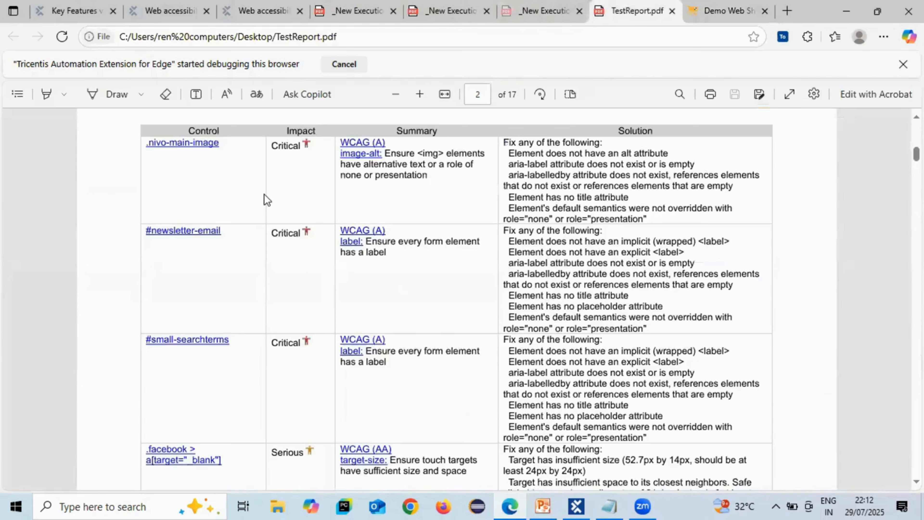
key("alt+Tab")
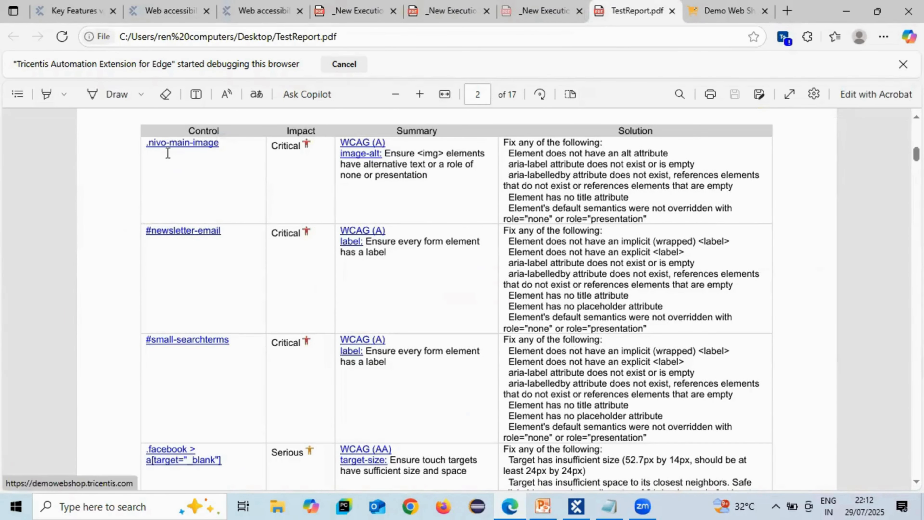
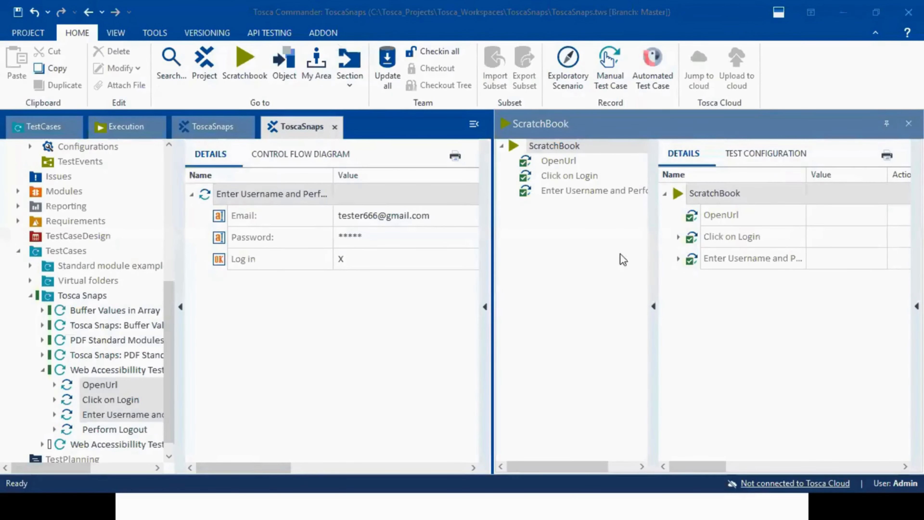
- Close the ScratchBook and review the RunAccessibilityAnalysis options in the test configuration of the Web Accessibillity Testing test case
left_click(908, 124)
left_click(909, 124)
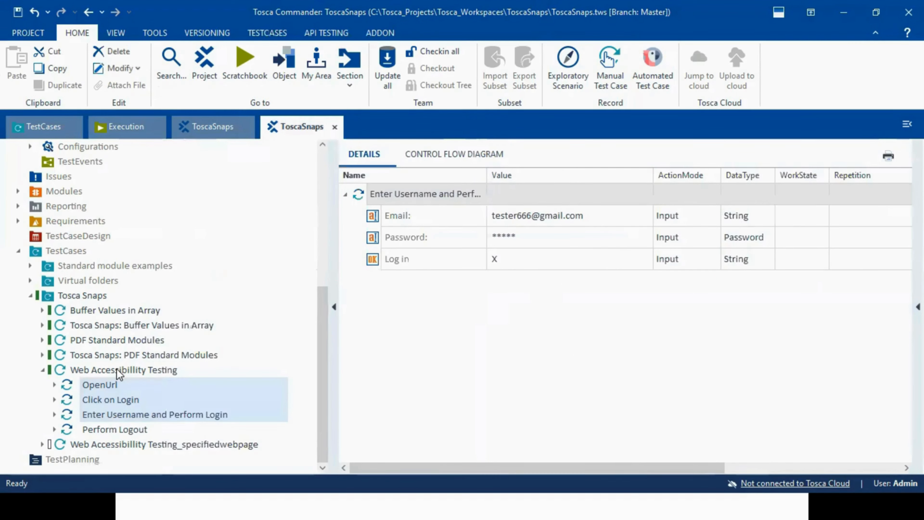
left_click(118, 371)
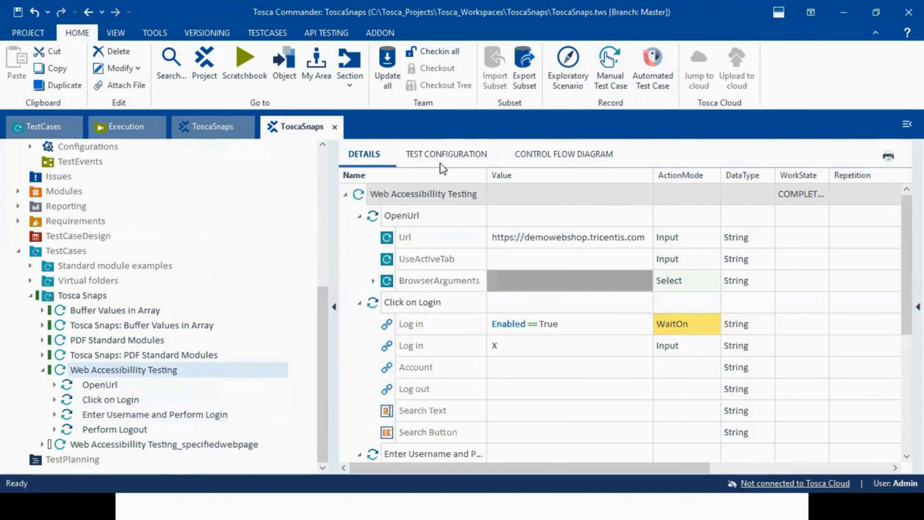
left_click(439, 162)
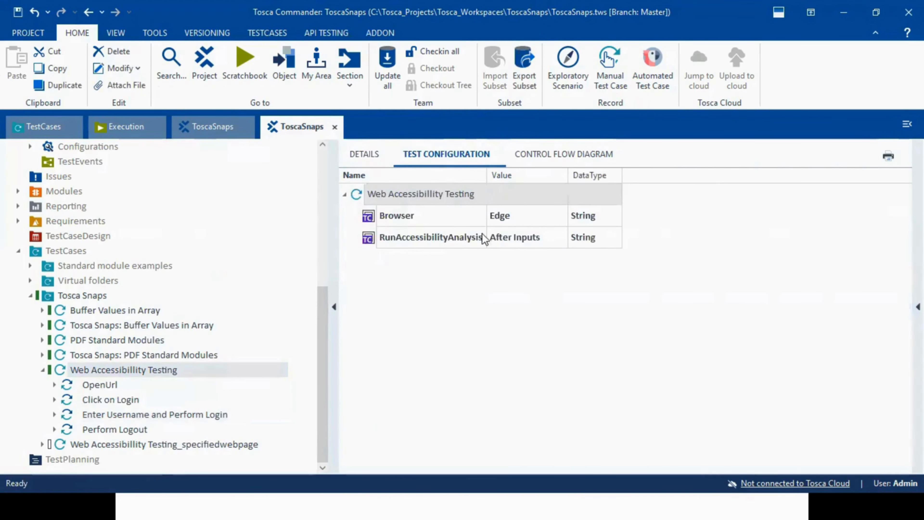
left_click(511, 241)
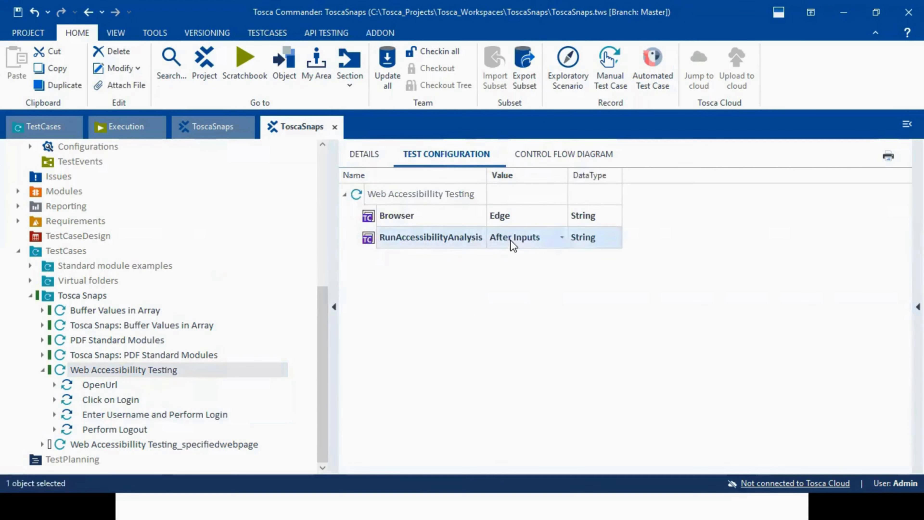
left_click(565, 241)
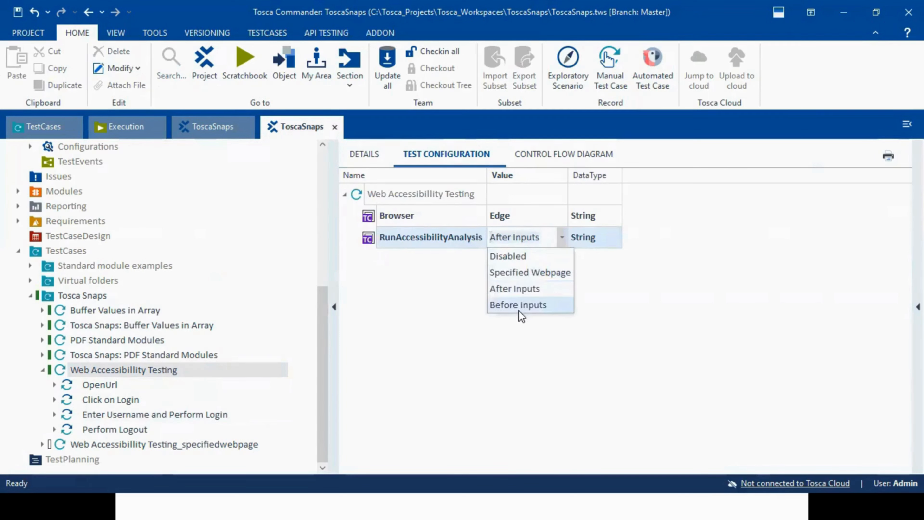
left_click(445, 237)
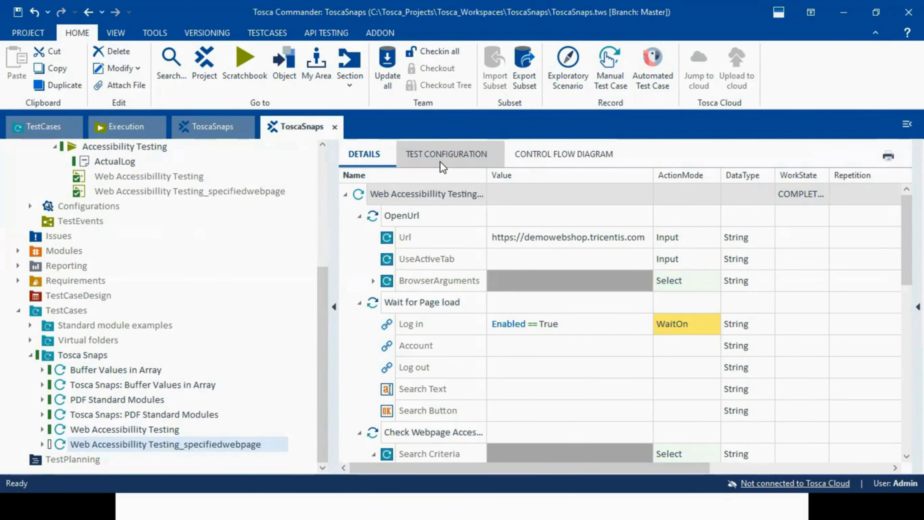
- View the test configuration of the Web Accessibillity Testing_specifiedwebpage test case and expand its test steps
left_click(441, 166)
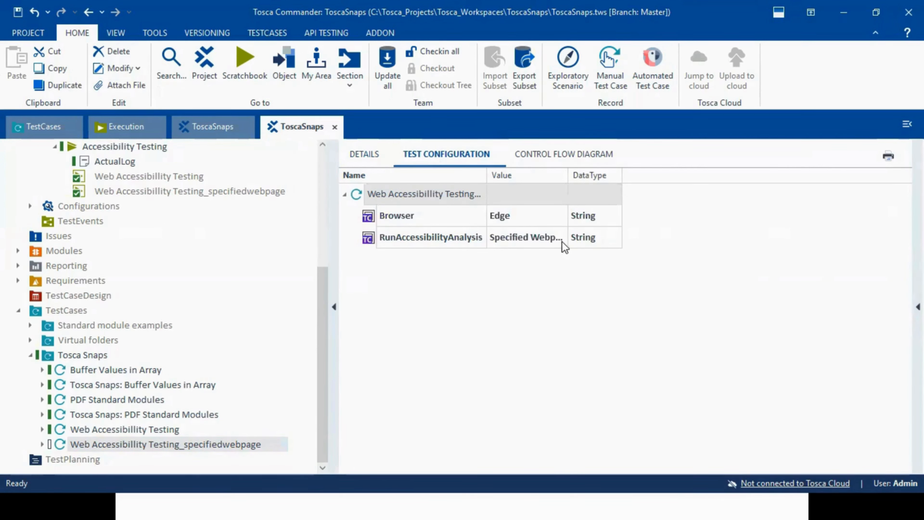
left_click(43, 443)
scroll(322, 470, "down", 5)
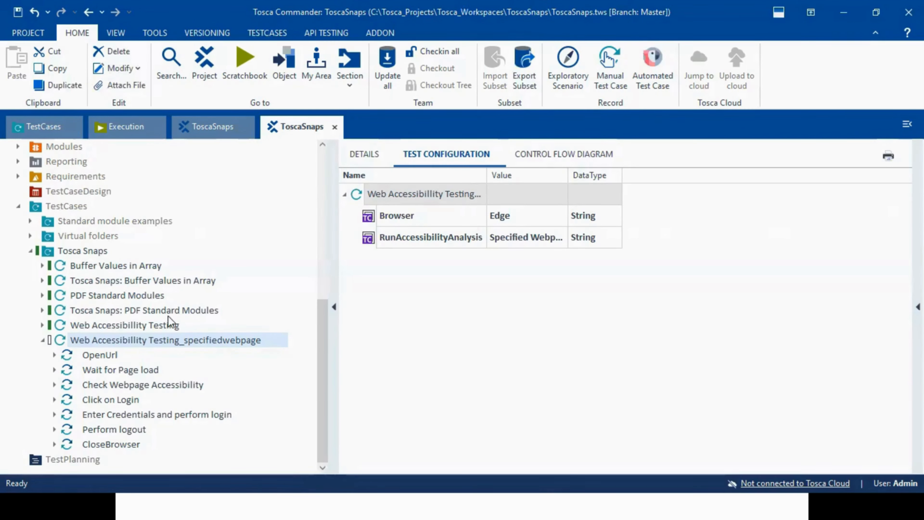
- Locate the standard module behind the Check Webpage Accessibility test step and return to that step in the test case
left_click(136, 385)
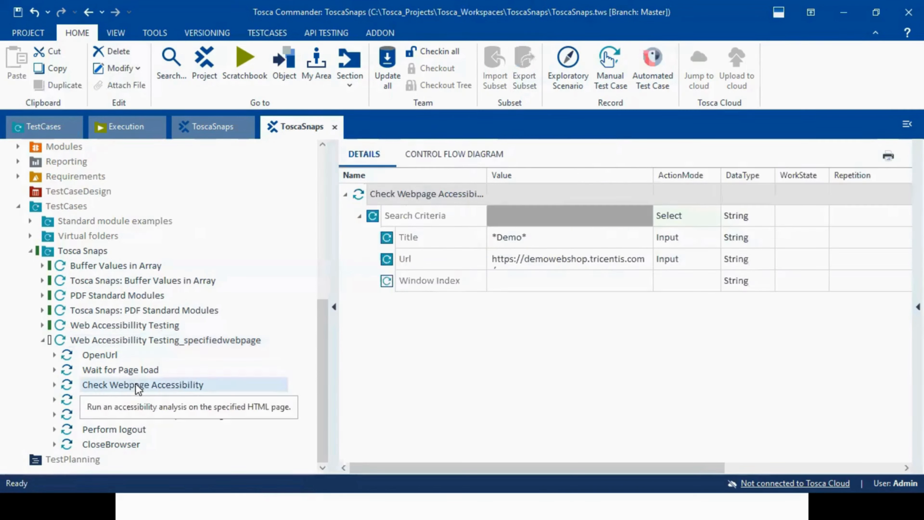
right_click(109, 385)
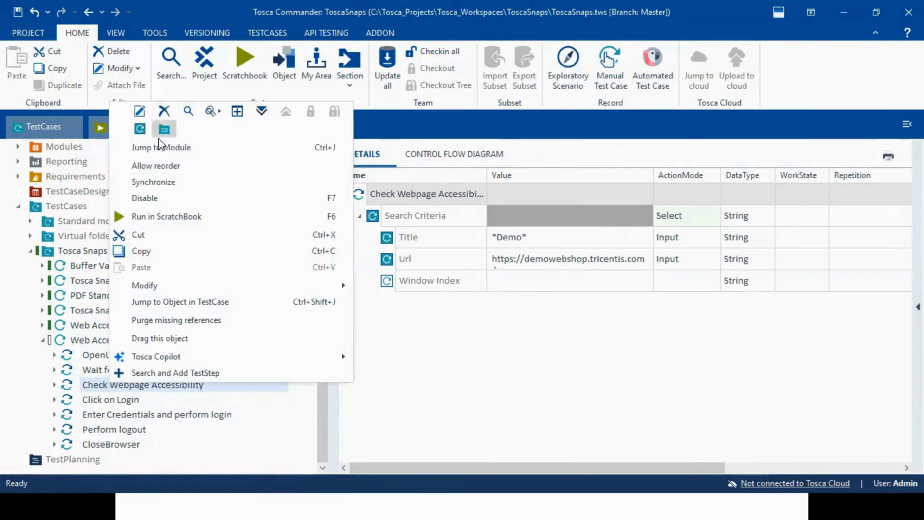
left_click(157, 147)
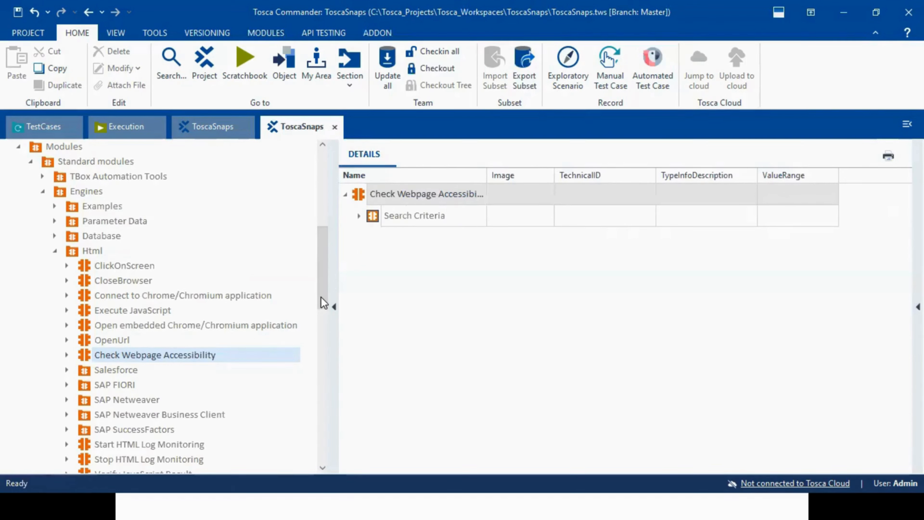
left_click_drag(320, 297, 305, 447)
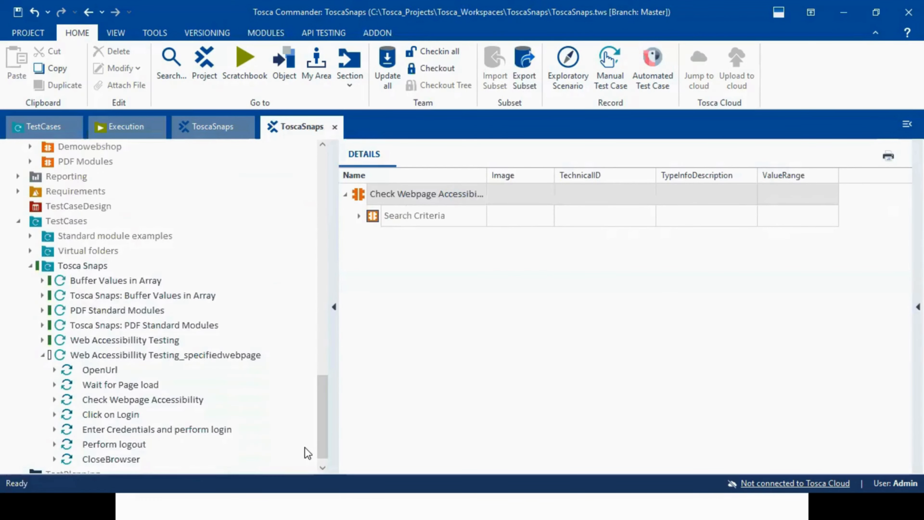
left_click(138, 399)
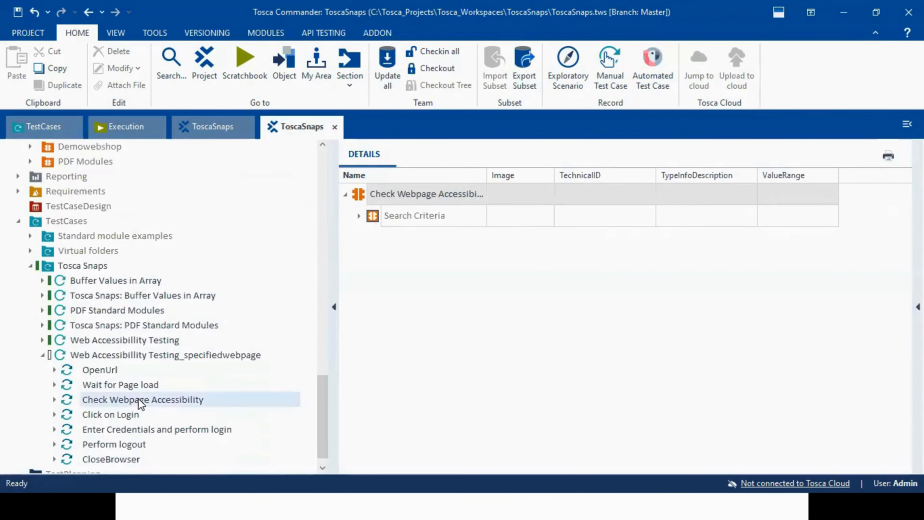
- Check the specifiedwebpage test case's configuration and the Title, Url and Window Index search criteria of its Check Webpage Accessibility step
left_click(189, 358)
left_click(437, 158)
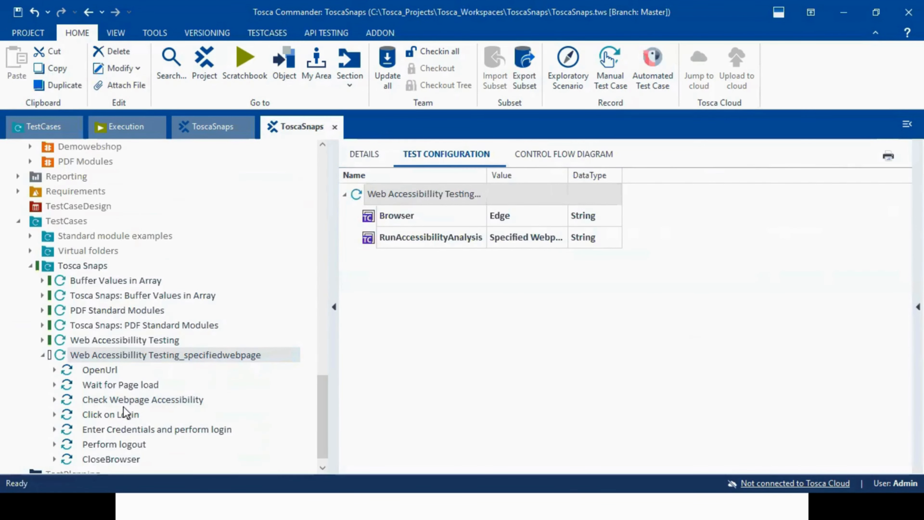
left_click(118, 396)
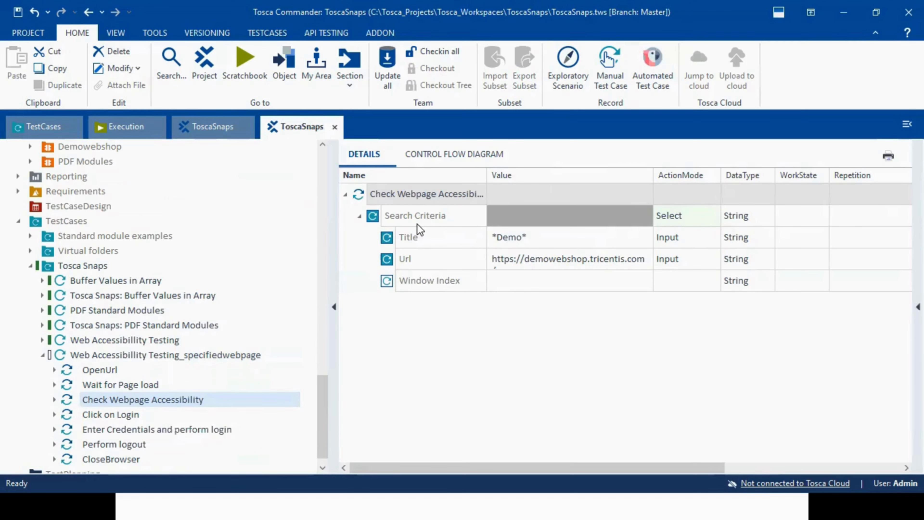
left_click(458, 238)
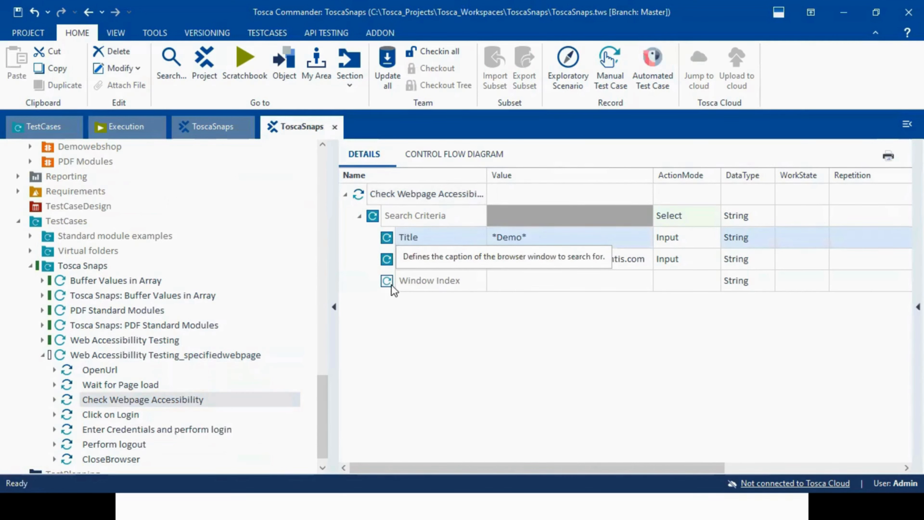
left_click(389, 262)
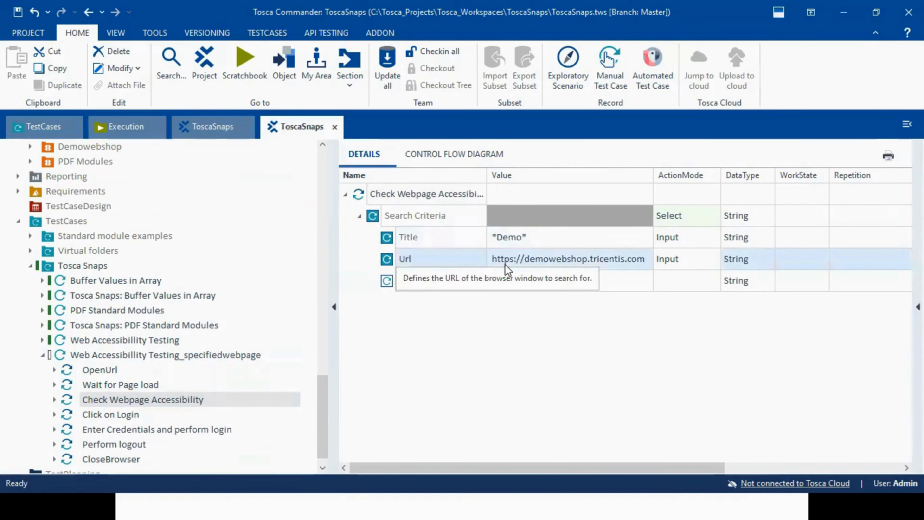
left_click(385, 285)
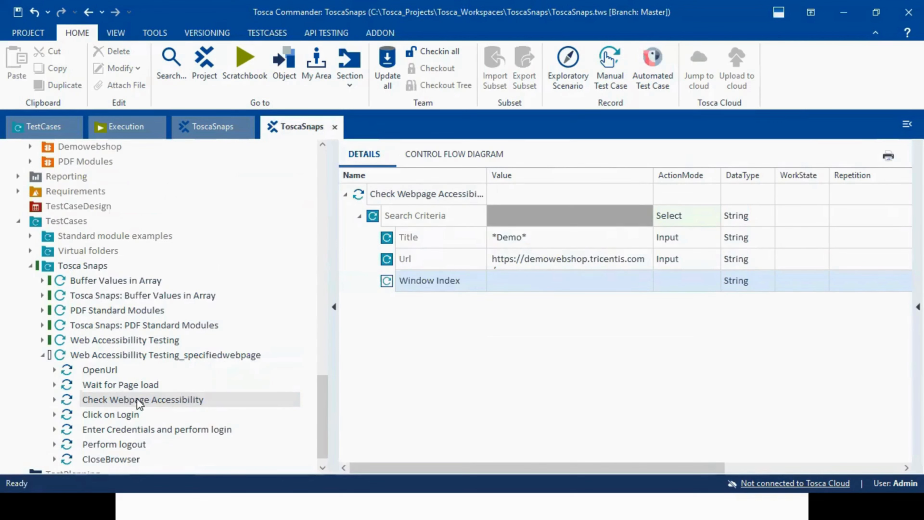
- Run the Web Accessibillity Testing_specifiedwebpage entry in the Accessibility Testing execution list
left_click(44, 356)
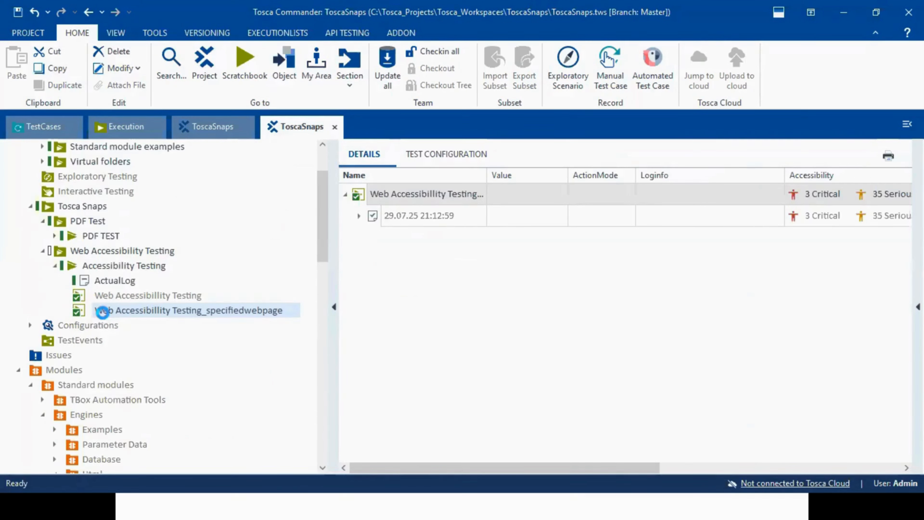
right_click(102, 313)
left_click(141, 138)
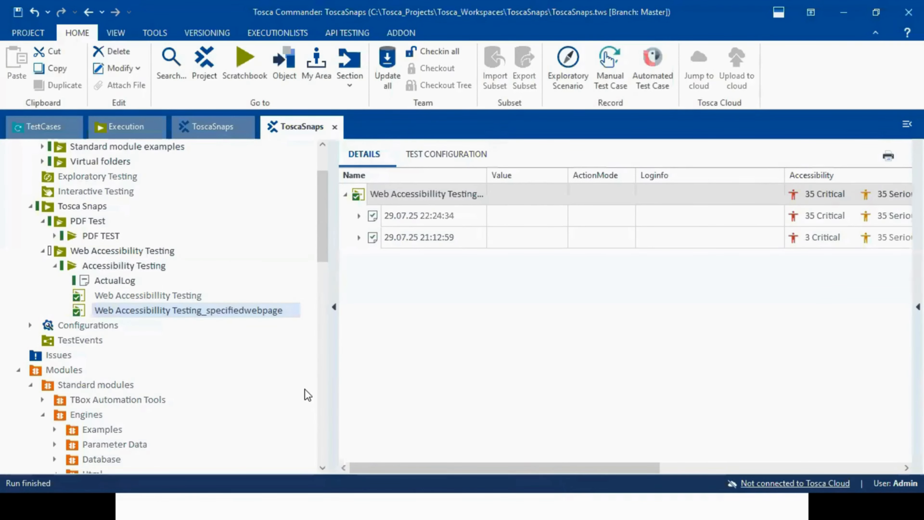
- Compare the accessibility issues by severity for the new and the earlier run of the specifiedwebpage entry
left_click_drag(435, 471, 552, 468)
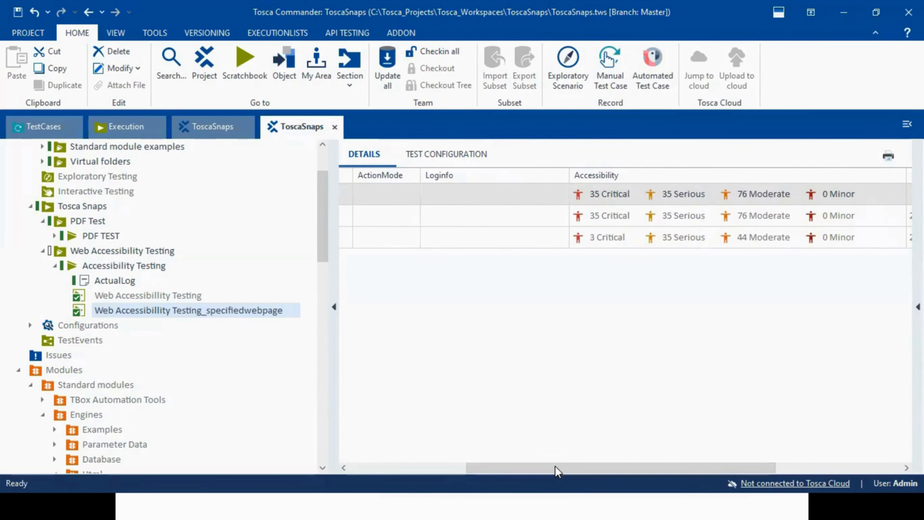
left_click_drag(557, 471, 367, 477)
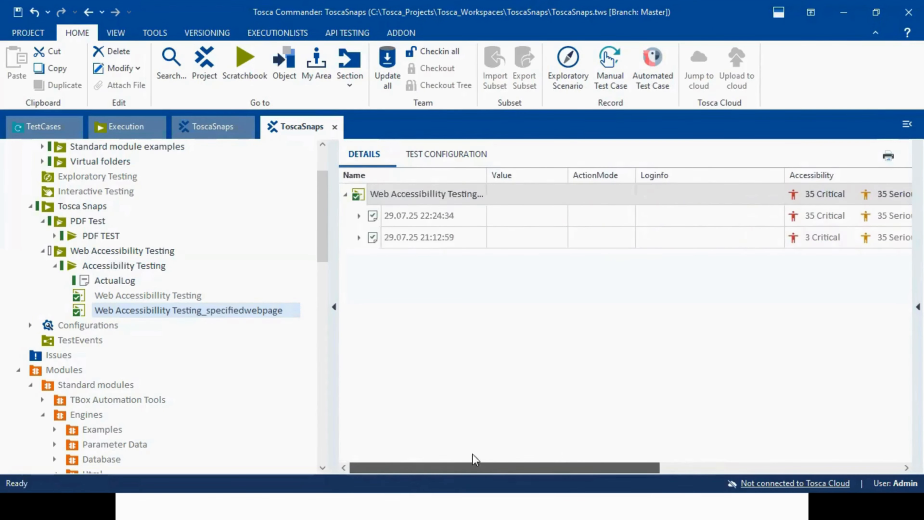
left_click_drag(472, 458, 591, 458)
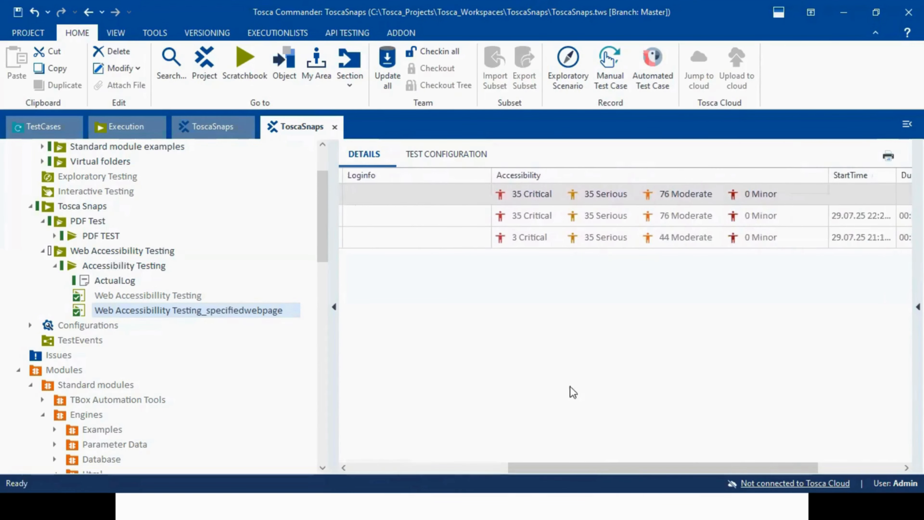
left_click(527, 247)
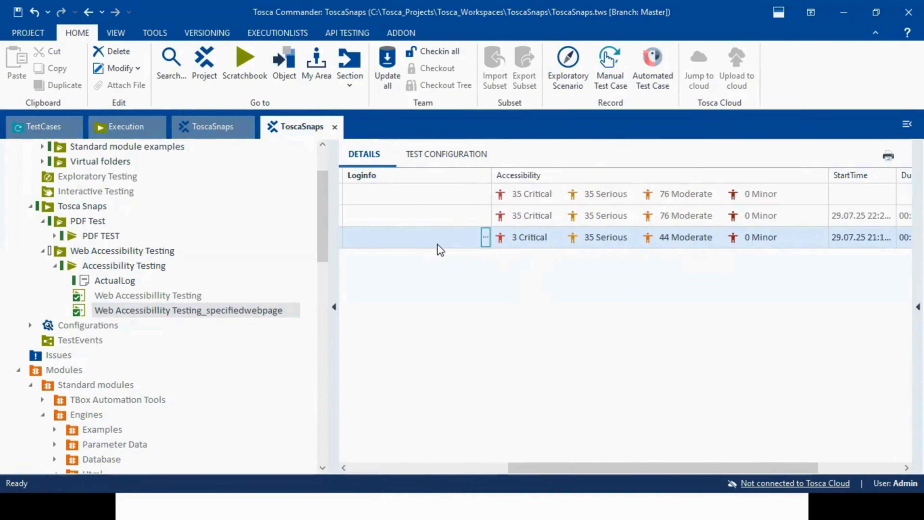
left_click(496, 469)
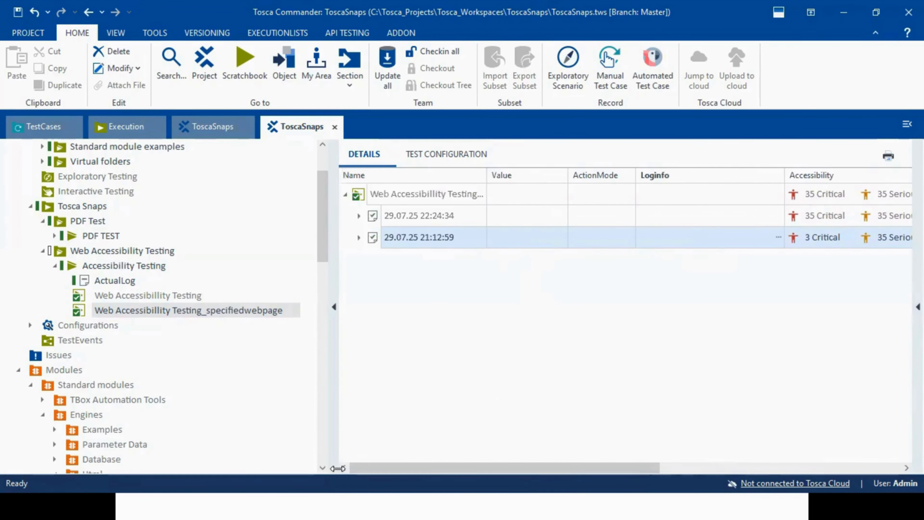
- Review the AccessibilityFastMode options in the test configuration of the Web Accessibillity Testing execution entry
left_click(190, 297)
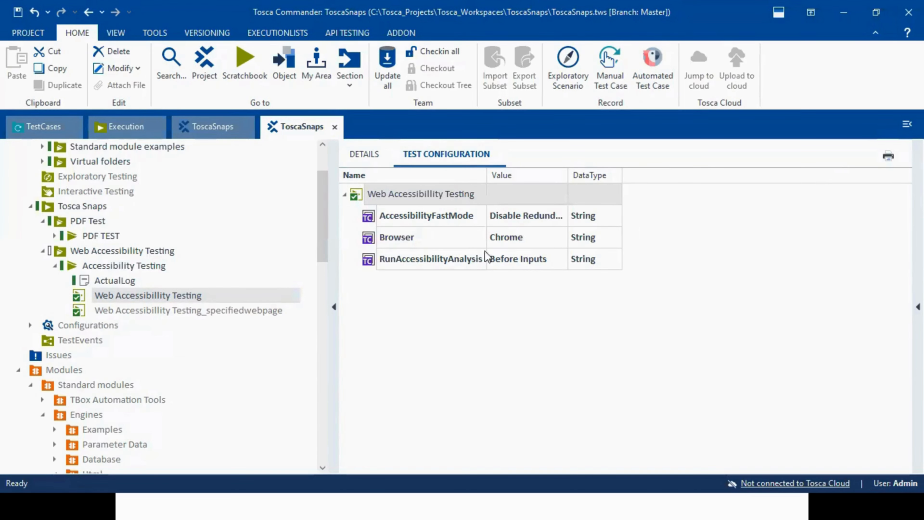
left_click(423, 218)
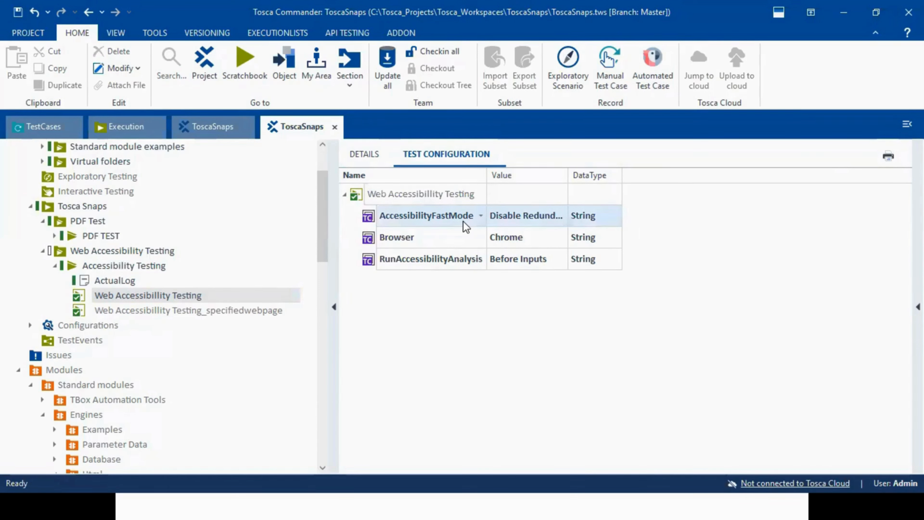
left_click(544, 214)
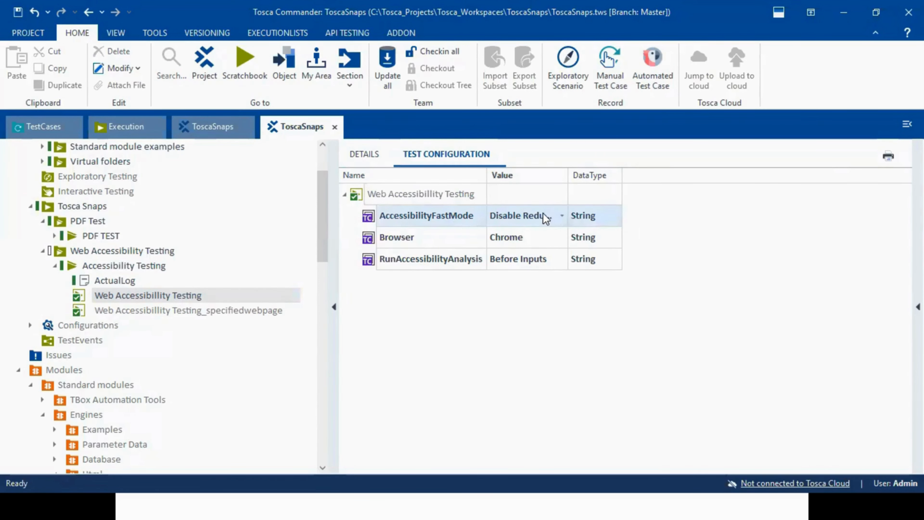
left_click(563, 215)
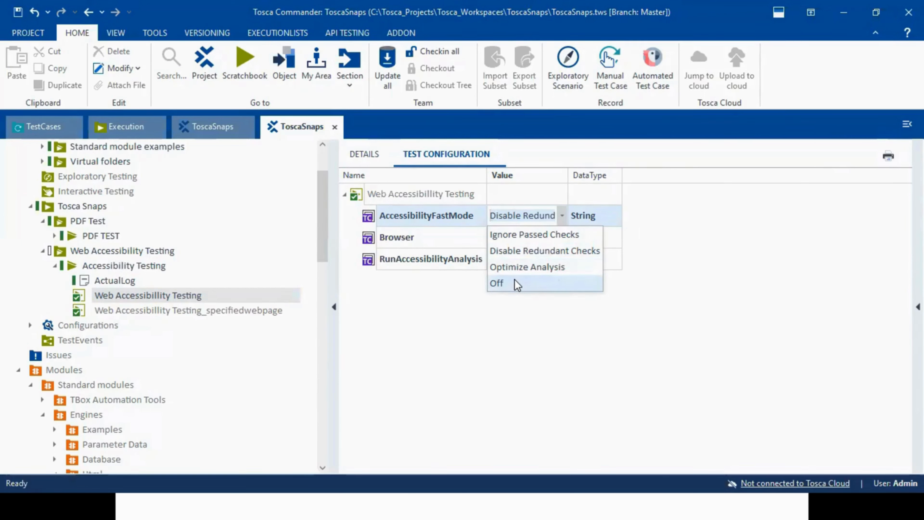
left_click(475, 228)
left_click(511, 220)
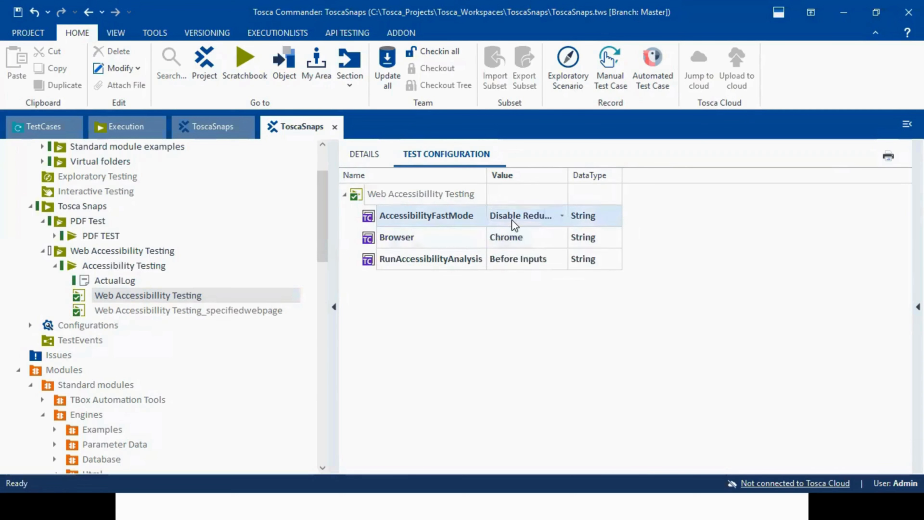
left_click(562, 217)
left_click(453, 225)
- Switch to Edge and view the summary on the first page of the _New ExecutionList_ AccessibilityReport PDF
key("alt+Tab")
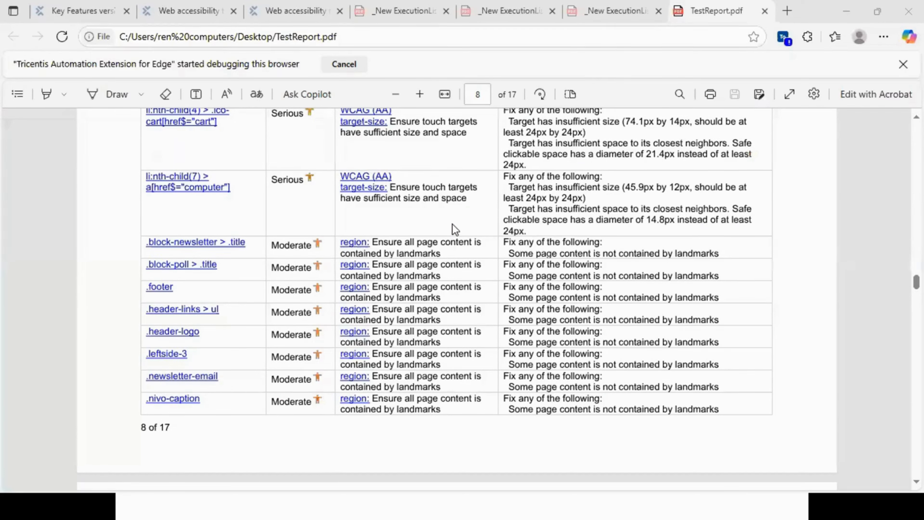
left_click(413, 13)
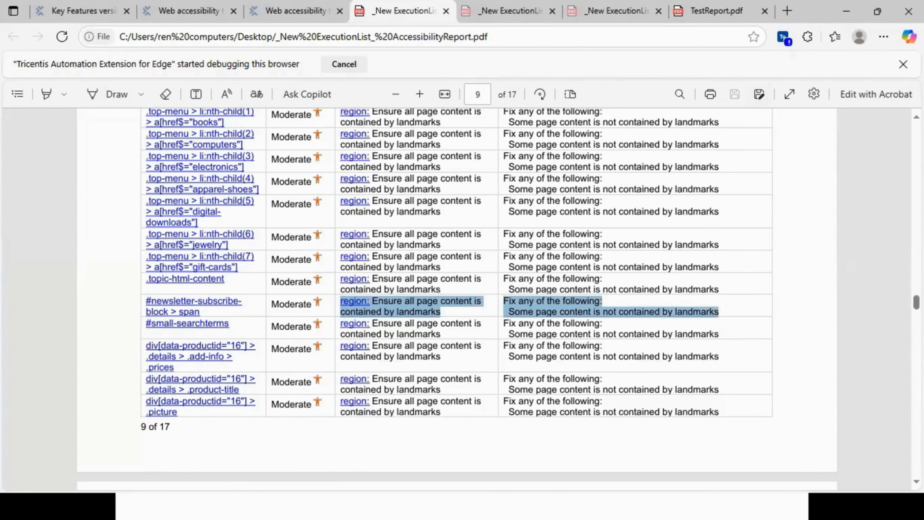
left_click_drag(917, 303, 916, 135)
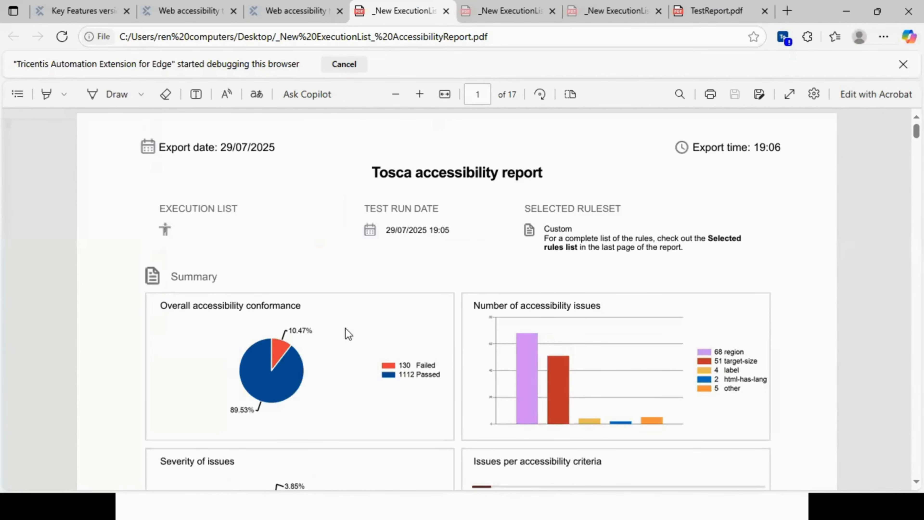
- Compare the first-page summaries of the _New ExecutionList_ AccessibilityReport and AccessibilityReport1 PDFs in Edge
key("alt+Tab")
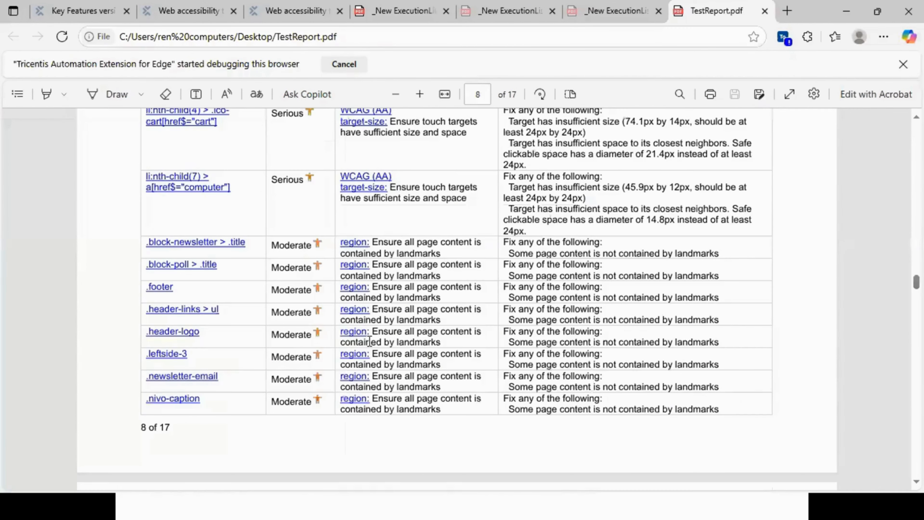
key("alt+Tab")
key("Tab")
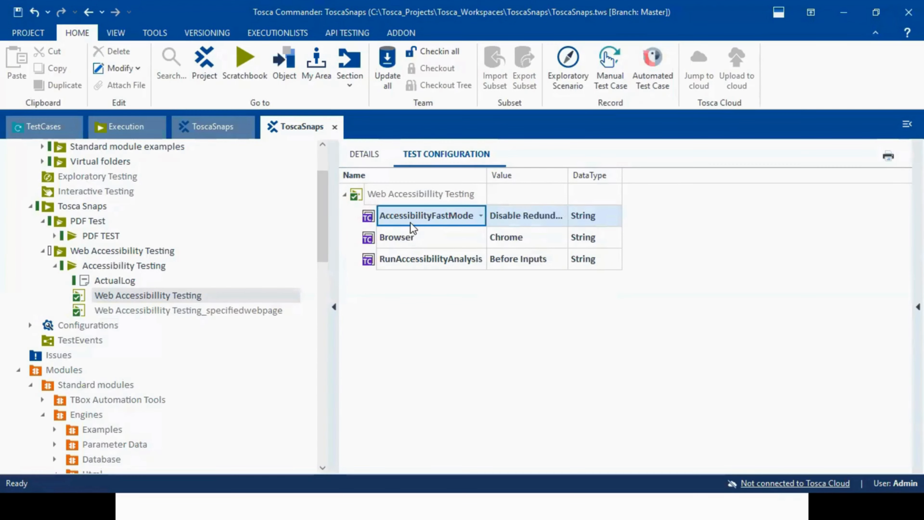
key("alt+Tab")
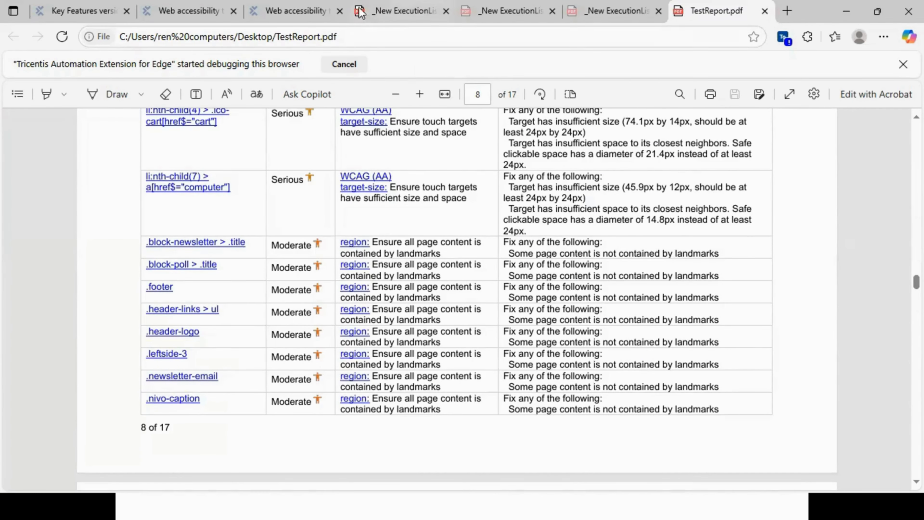
left_click(361, 15)
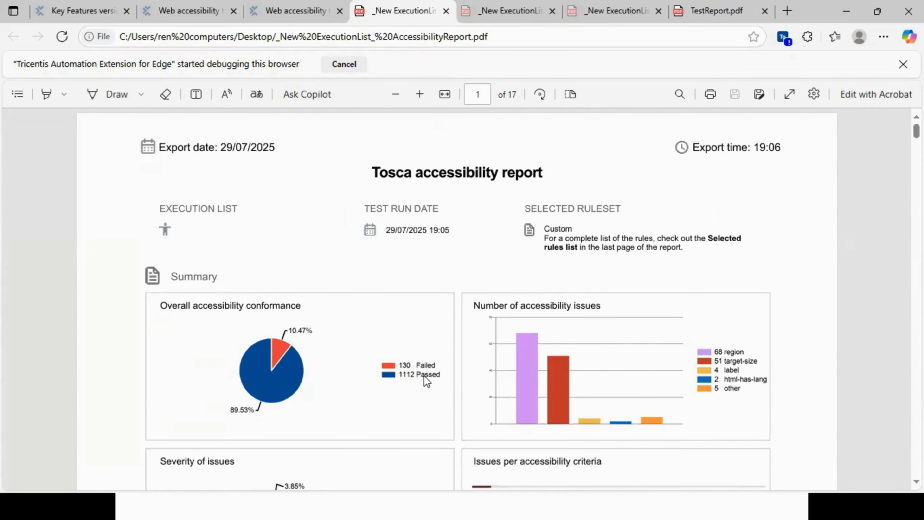
left_click(522, 13)
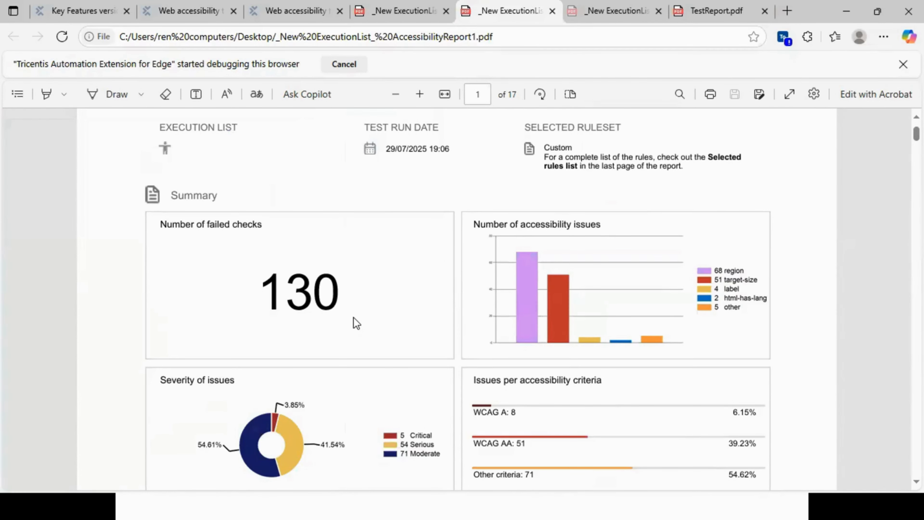
- Switch to Tosca Commander and open the AccessibilityFastMode value choices of the Web Accessibillity Testing entry
key("alt+Tab")
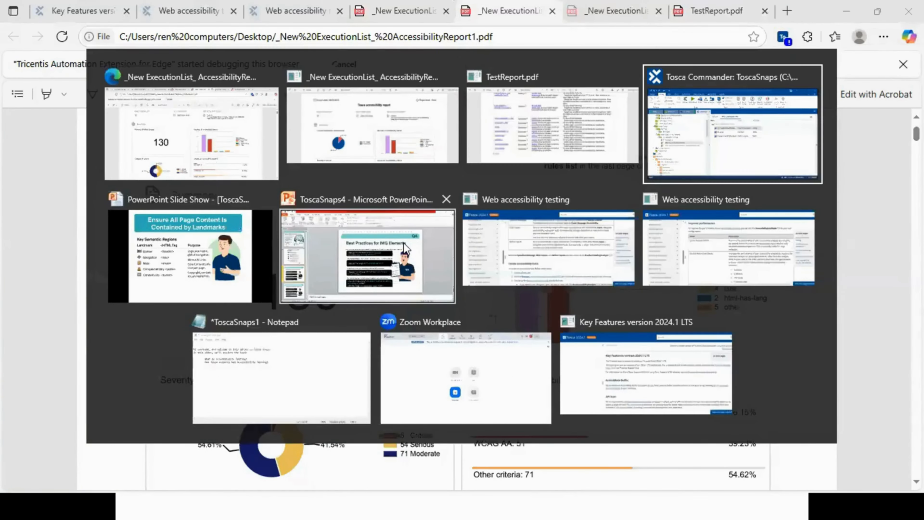
left_click(643, 135)
left_click(551, 221)
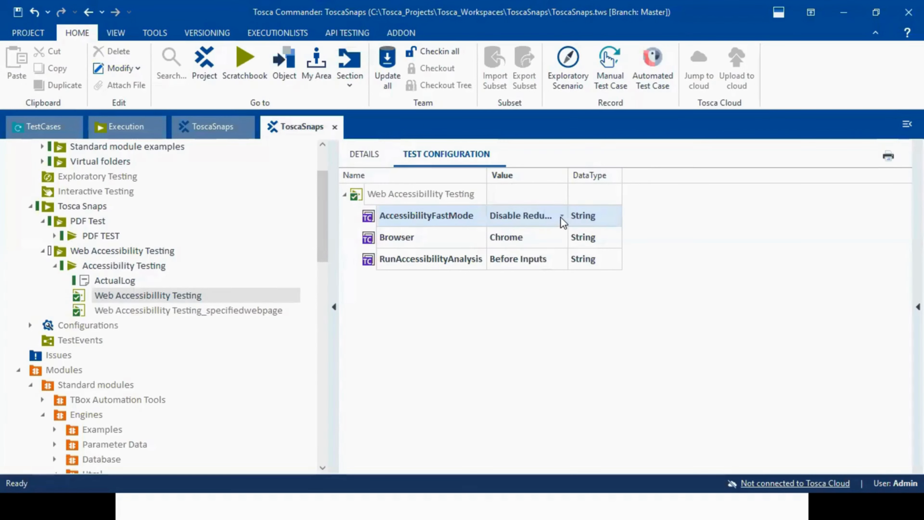
left_click(561, 216)
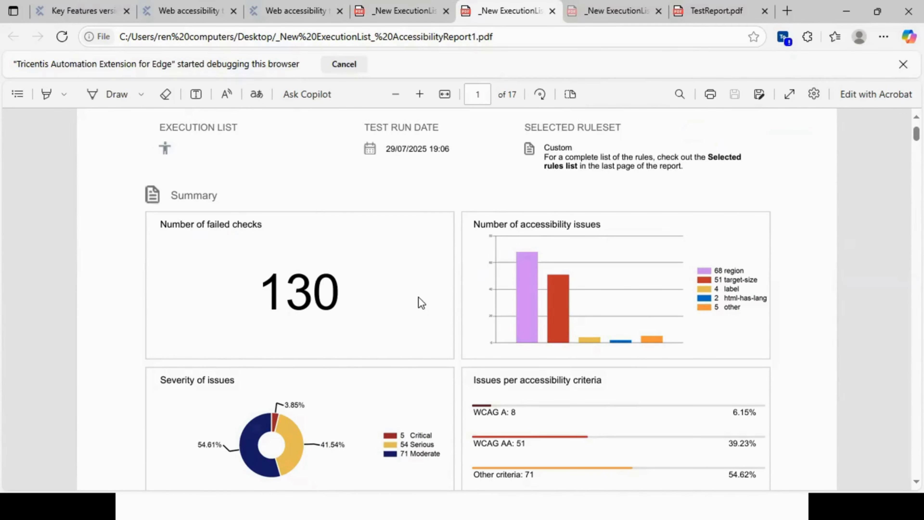
- Switch from the AccessibilityReport1 PDF back to Tosca Commander and examine the Disable Redundant Checks choice of AccessibilityFastMode without changing the value
key("alt+Tab")
left_click(524, 215)
left_click(562, 215)
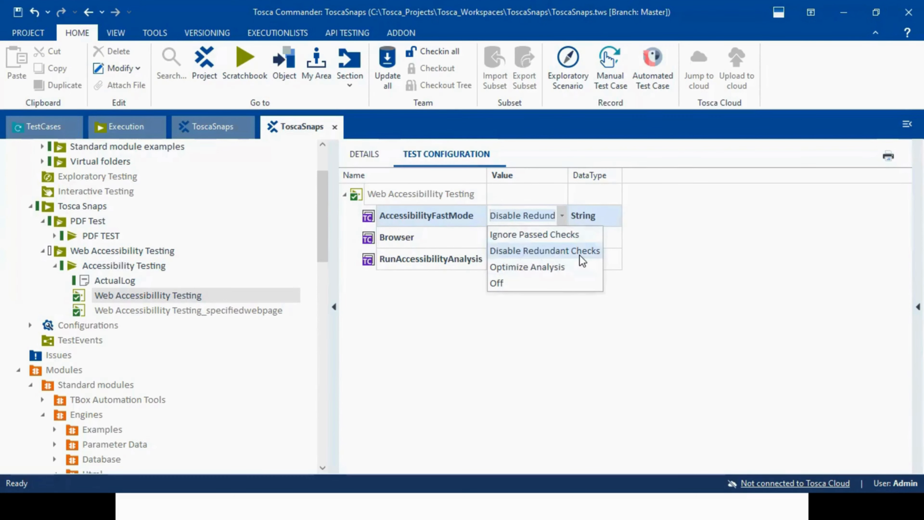
left_click(460, 236)
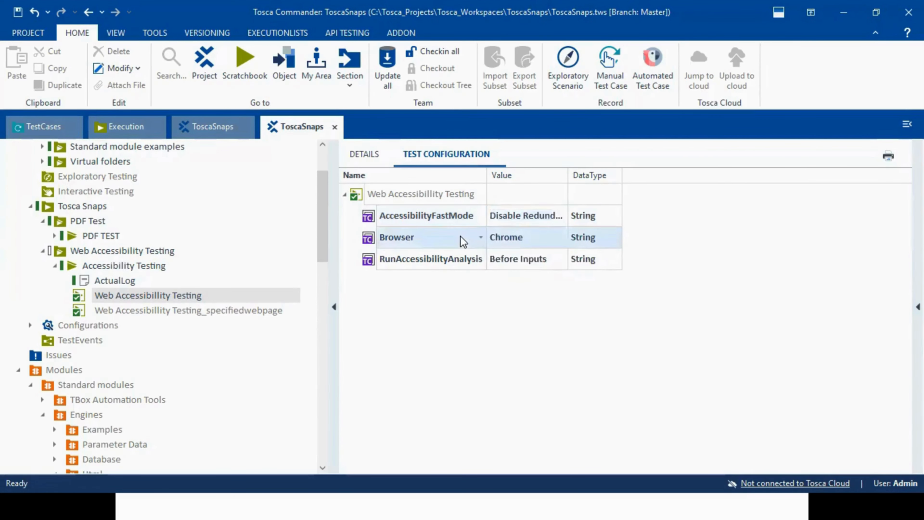
left_click(449, 215)
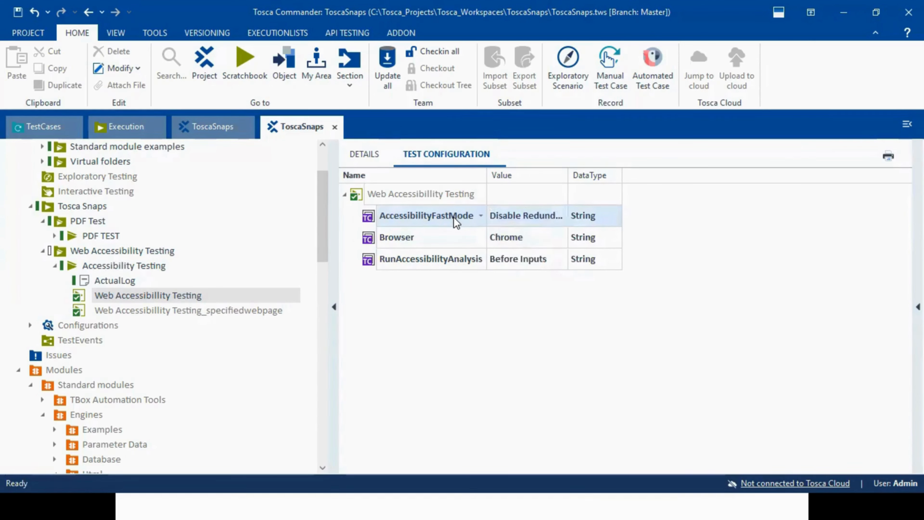